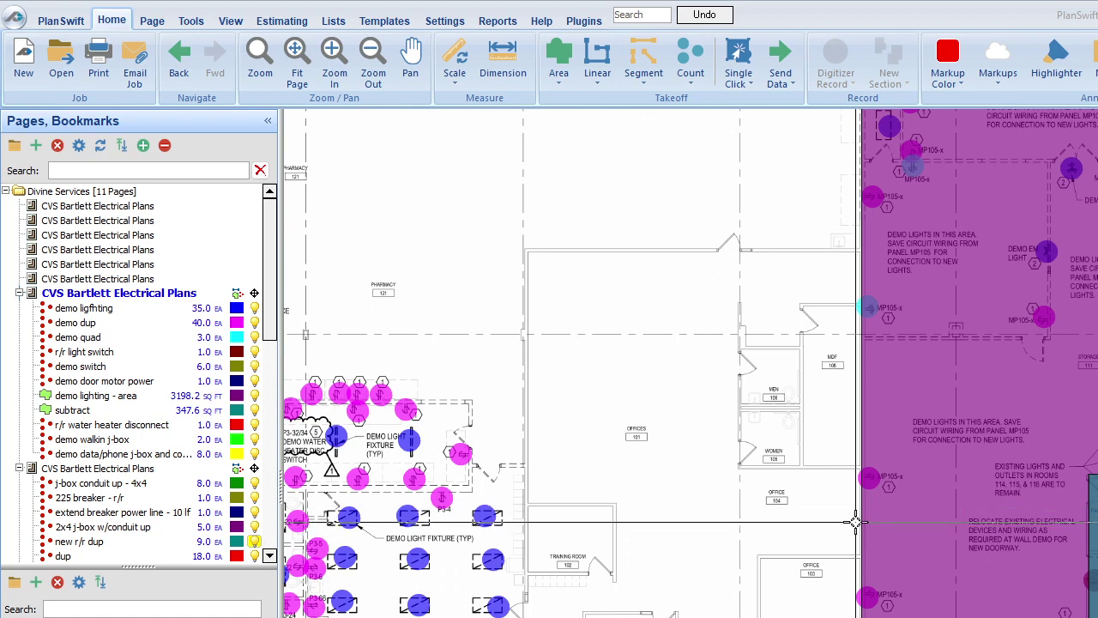
Hide the demo lighting - area takeoff on the electrical plan
scroll(667, 394, "up", 2)
scroll(669, 394, "down", 3)
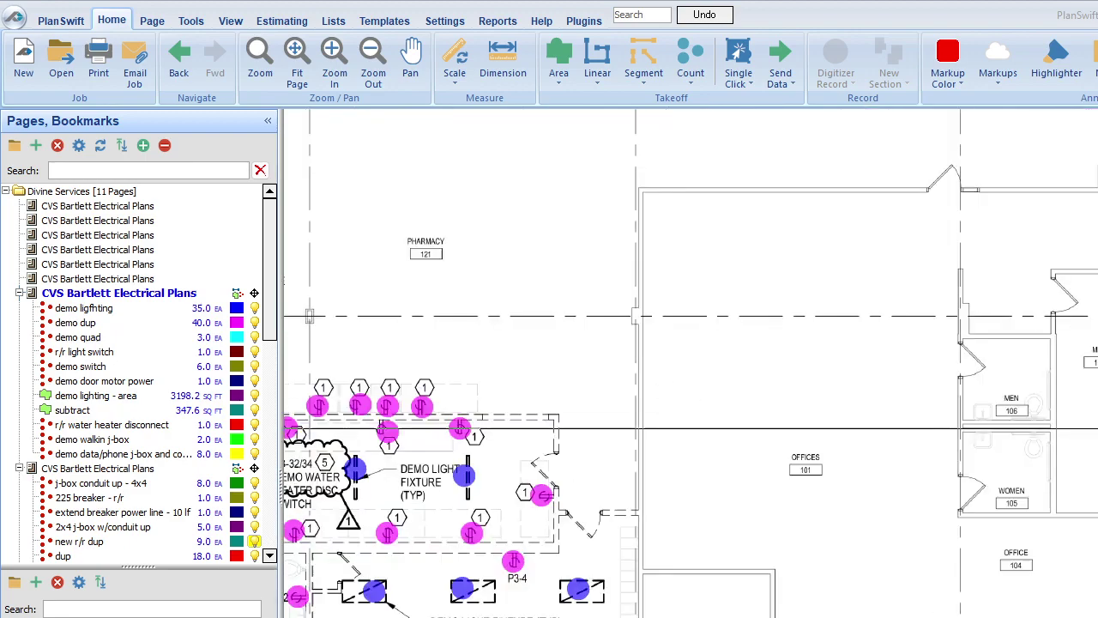
scroll(719, 473, "up", 3)
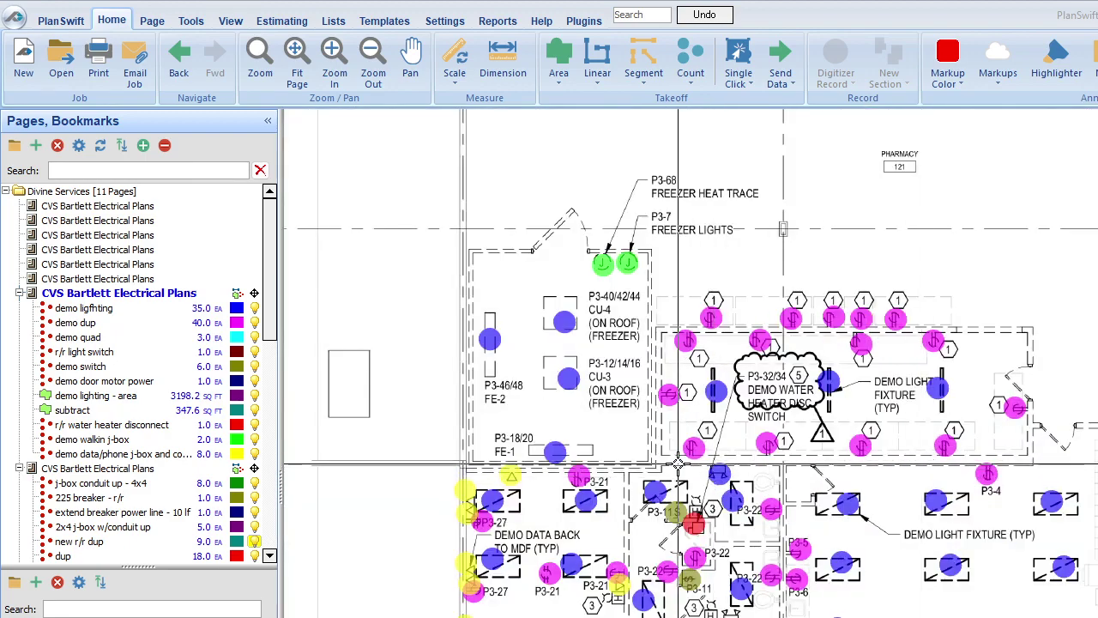
scroll(719, 472, "up", 1)
scroll(532, 383, "down", 3)
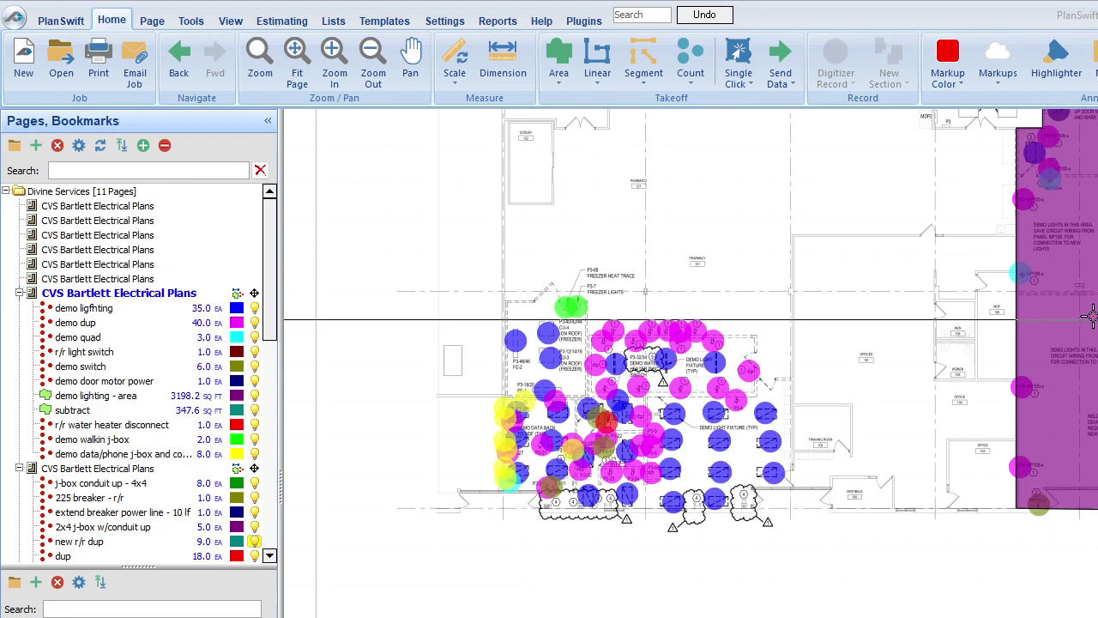
left_click(172, 395)
left_click(255, 395)
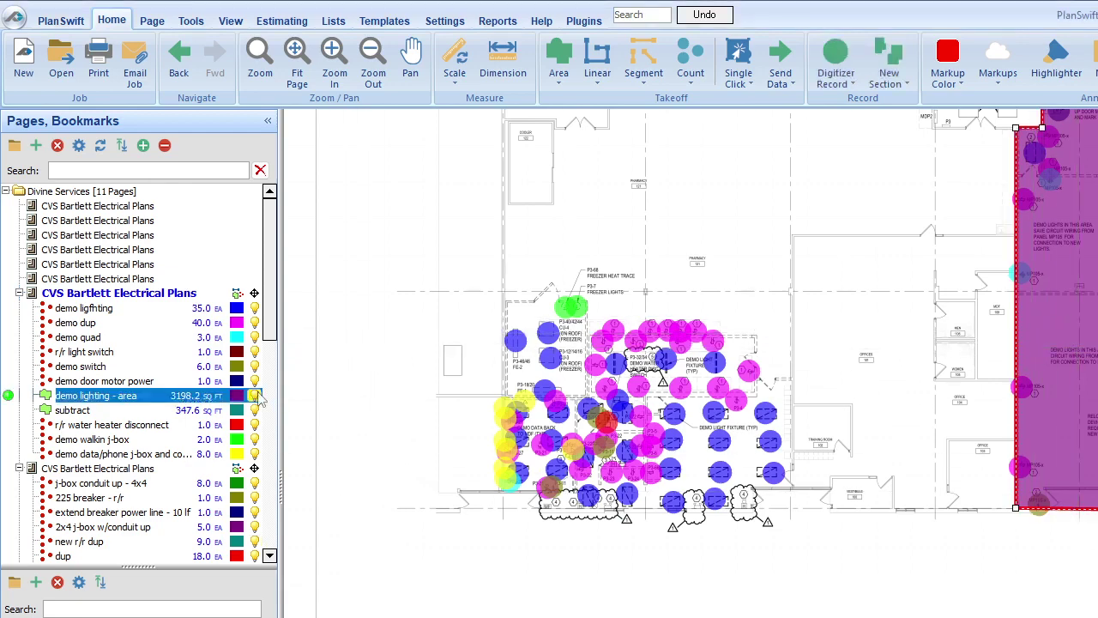
Examine the demolition count markers in the freezer and in the adjoining room with the water heater disconnect switch note
scroll(526, 347, "up", 2)
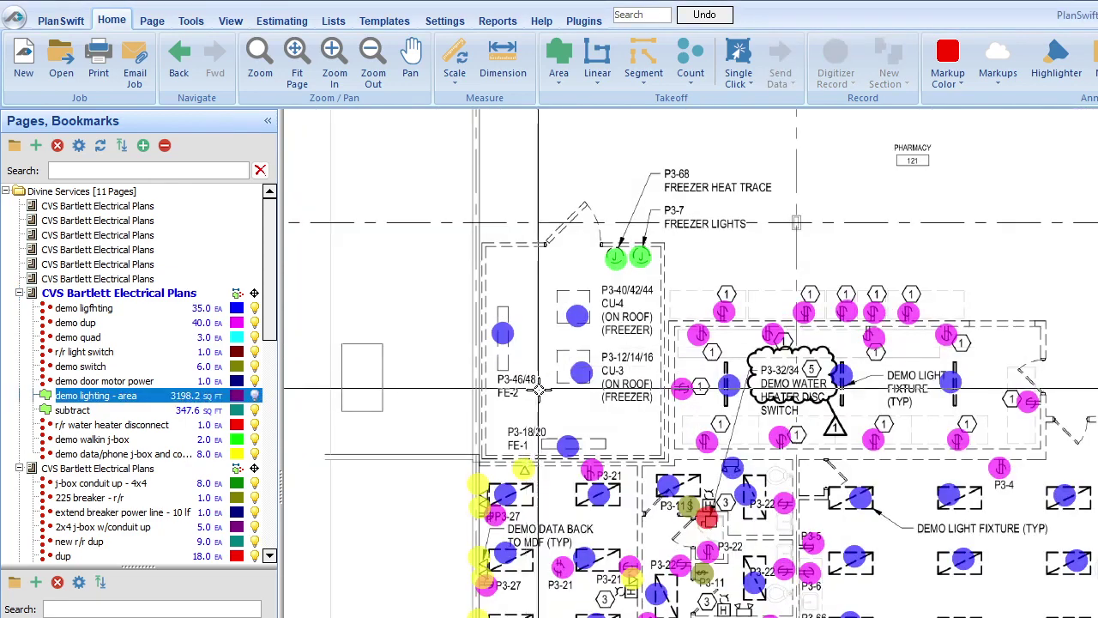
scroll(684, 371, "up", 2)
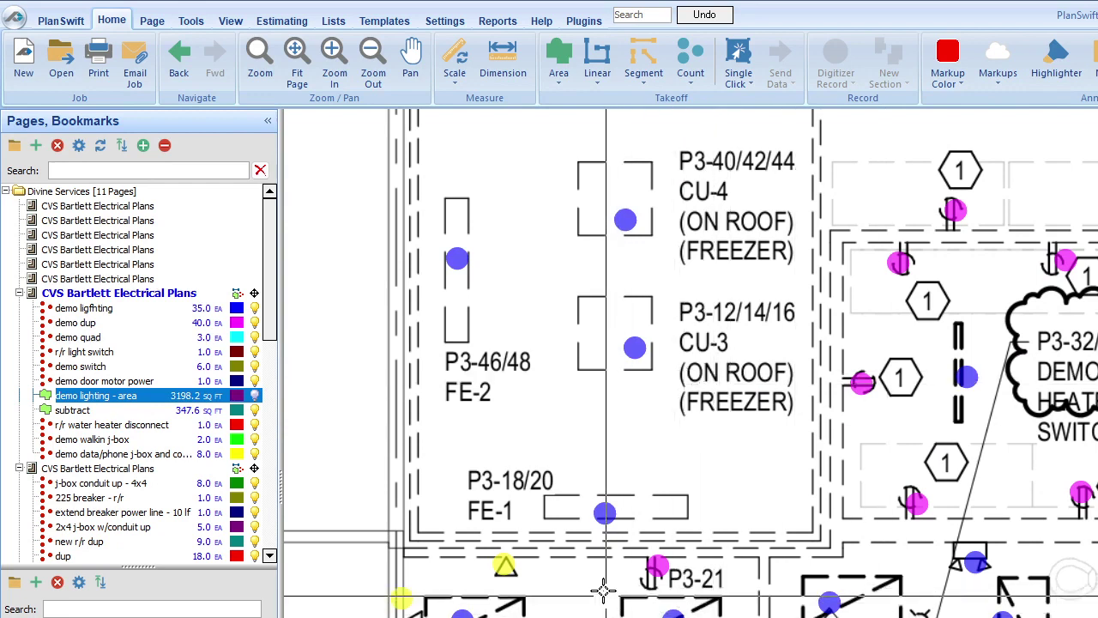
scroll(642, 581, "up", 2)
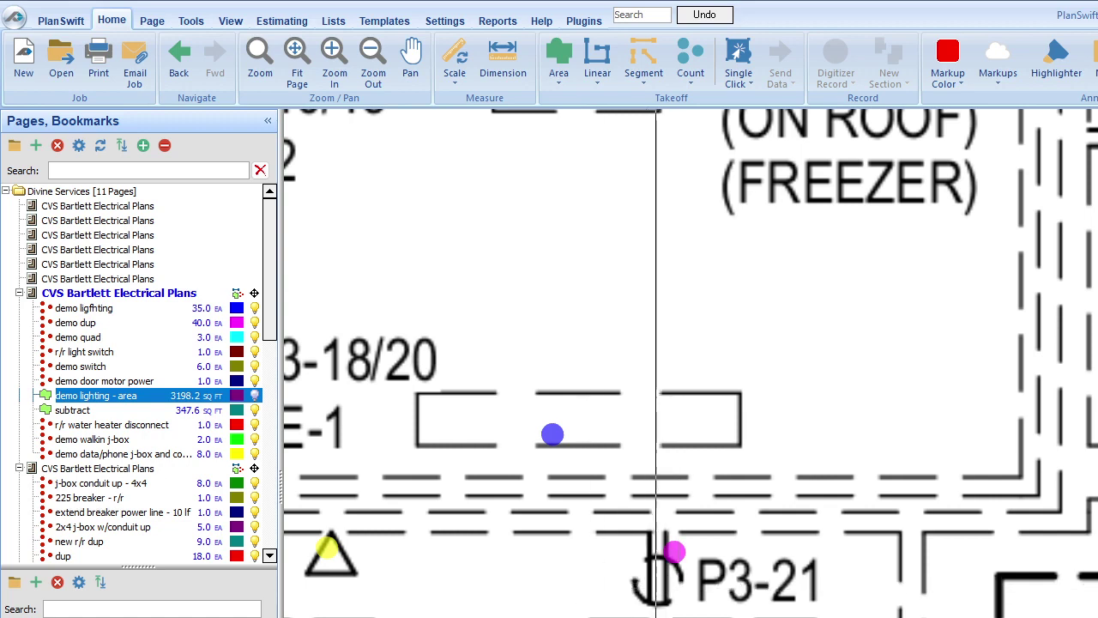
scroll(661, 583, "down", 2)
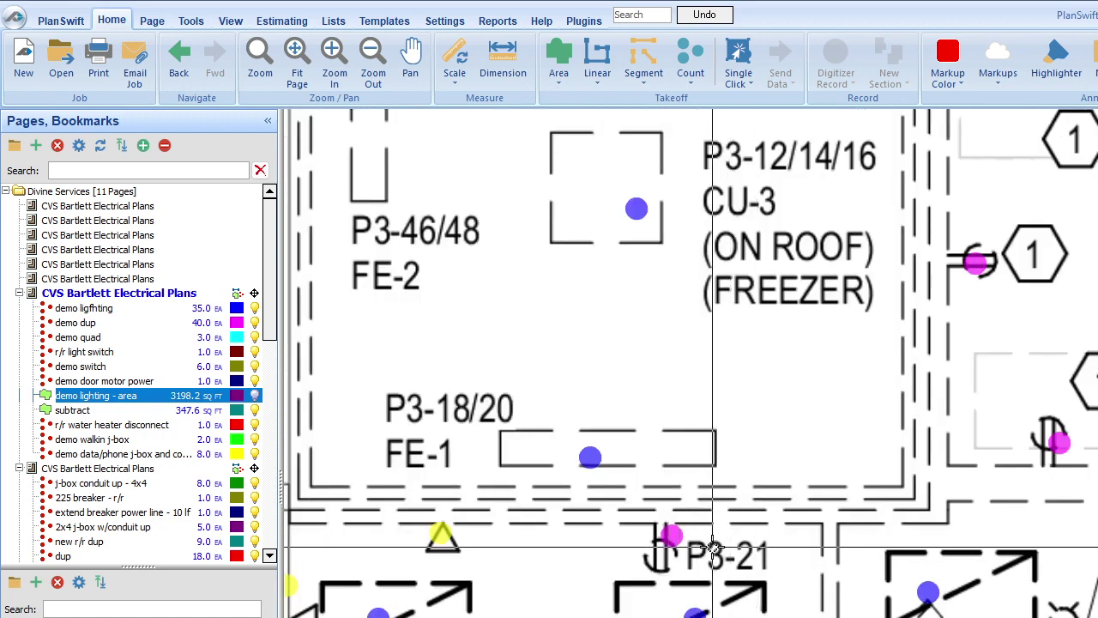
scroll(758, 558, "down", 2)
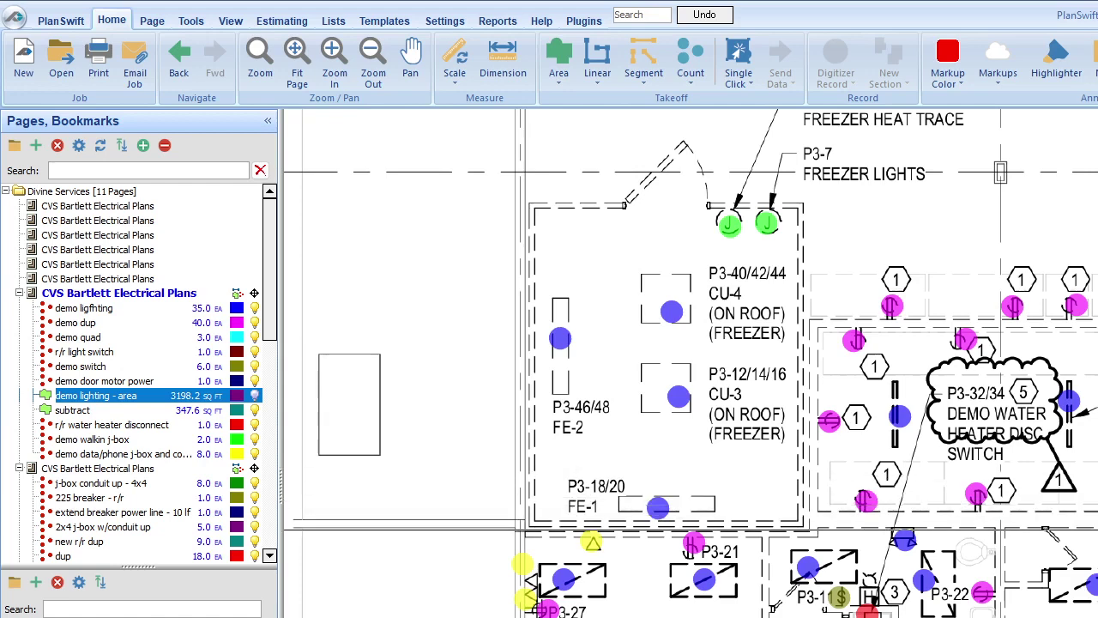
scroll(1030, 369, "up", 2)
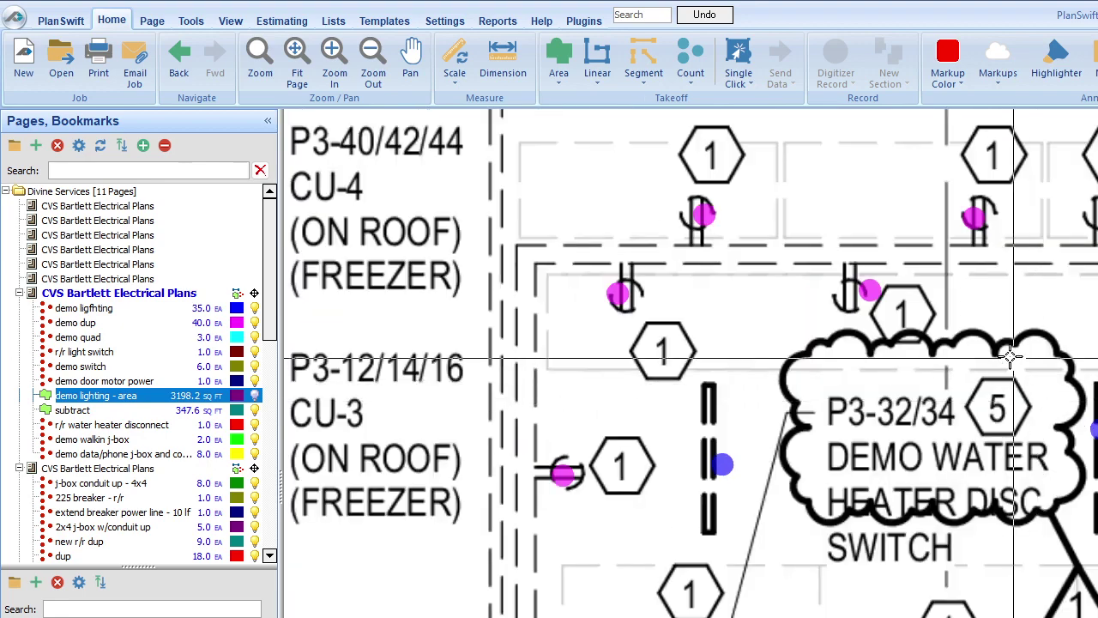
scroll(673, 448, "down", 2)
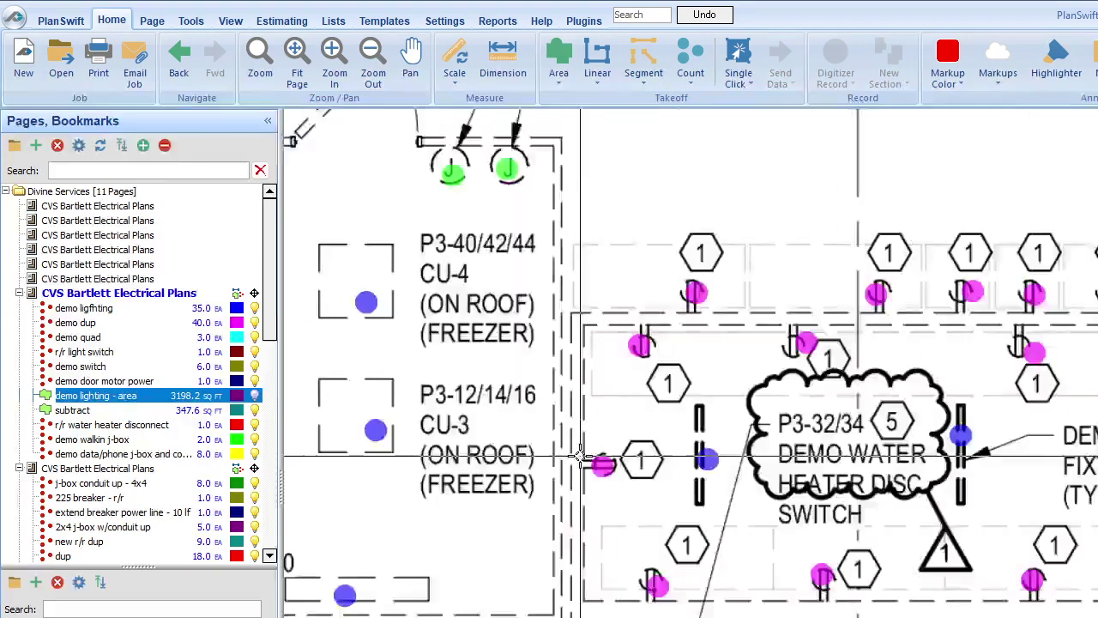
scroll(580, 456, "down", 2)
scroll(580, 456, "down", 3)
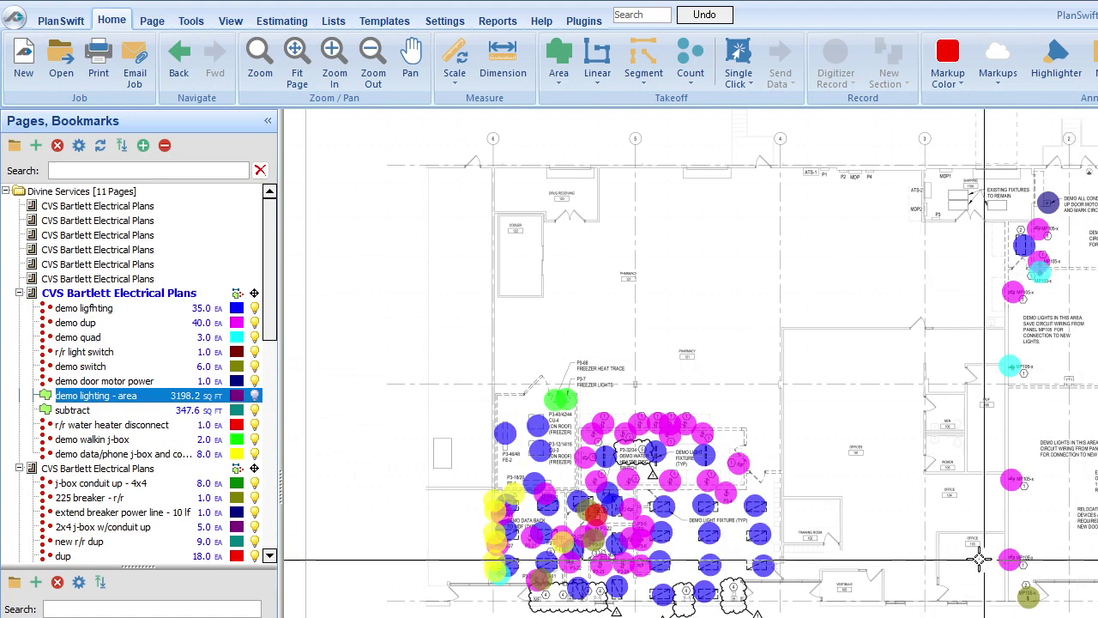
Read the drawing notes on demolishing existing receptacles and lighting devices
scroll(960, 514, "down", 4)
scroll(477, 189, "up", 5)
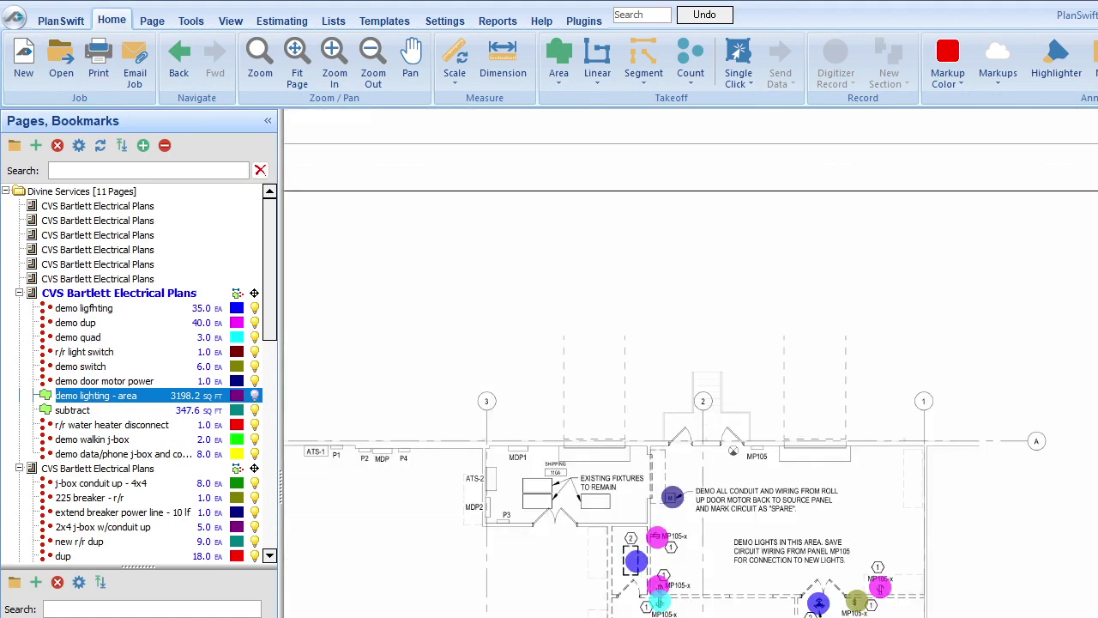
scroll(809, 338, "up", 3)
scroll(955, 238, "up", 3)
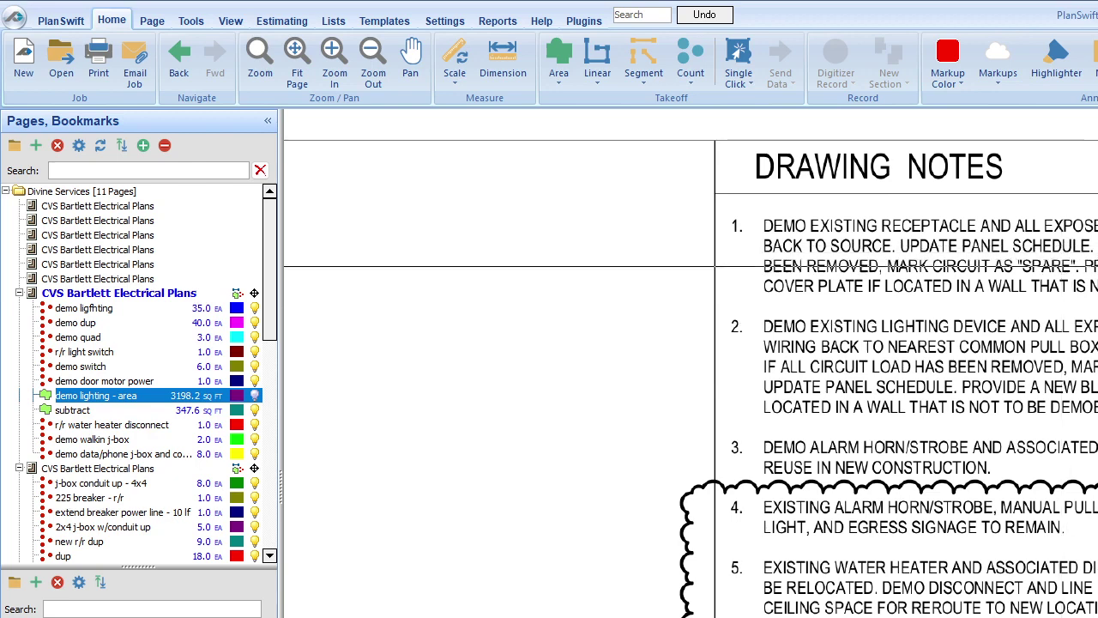
scroll(1000, 244, "up", 1)
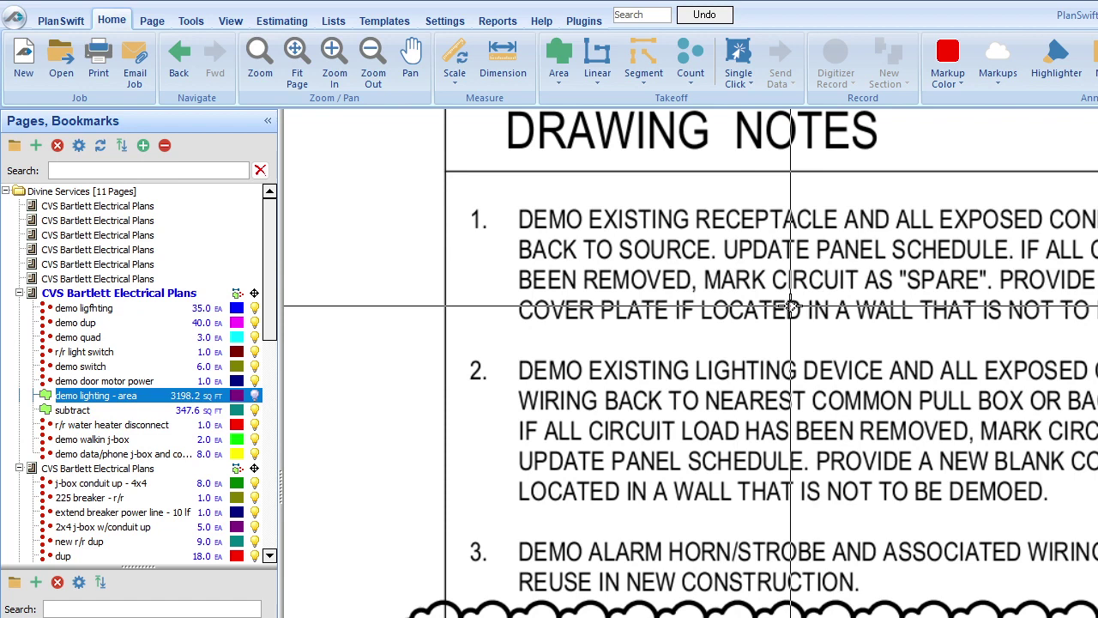
View the properties of a new count takeoff without creating it
left_click(690, 51)
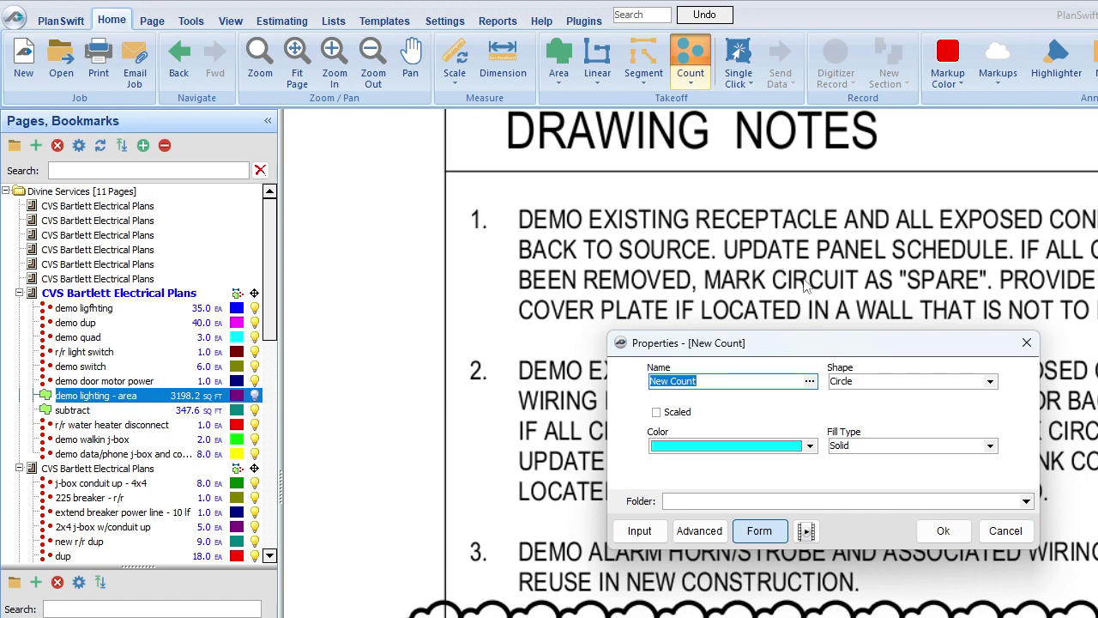
left_click(1005, 532)
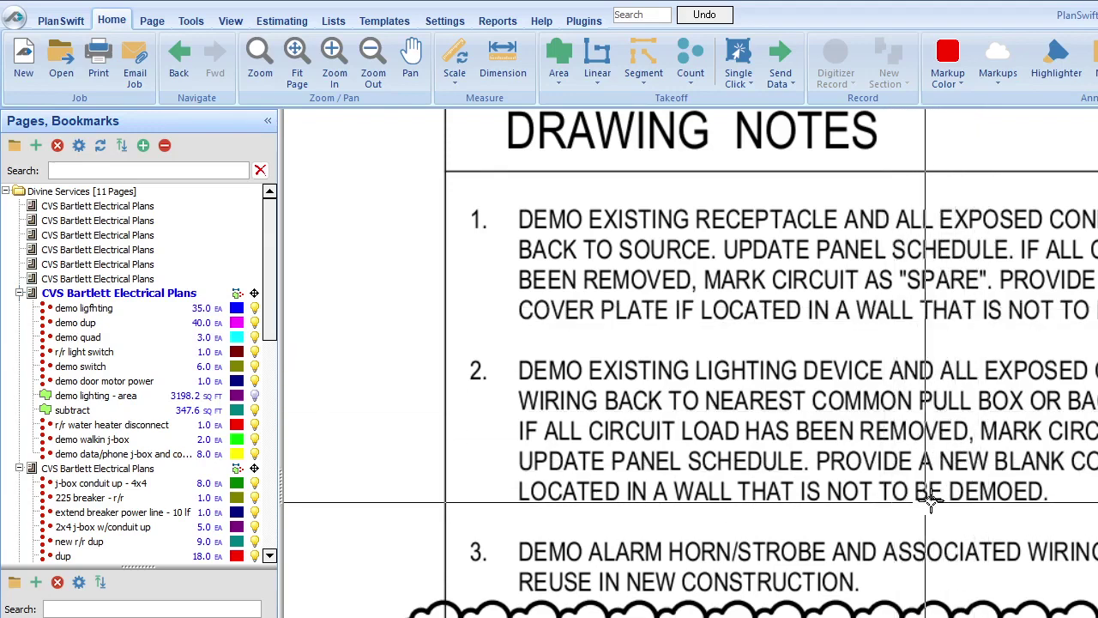
Examine the note 1 receptacles beside the freezer and the source panels P1 to P4, MDP and MDP2 near the shipping room
scroll(883, 446, "down", 4)
scroll(403, 480, "up", 2)
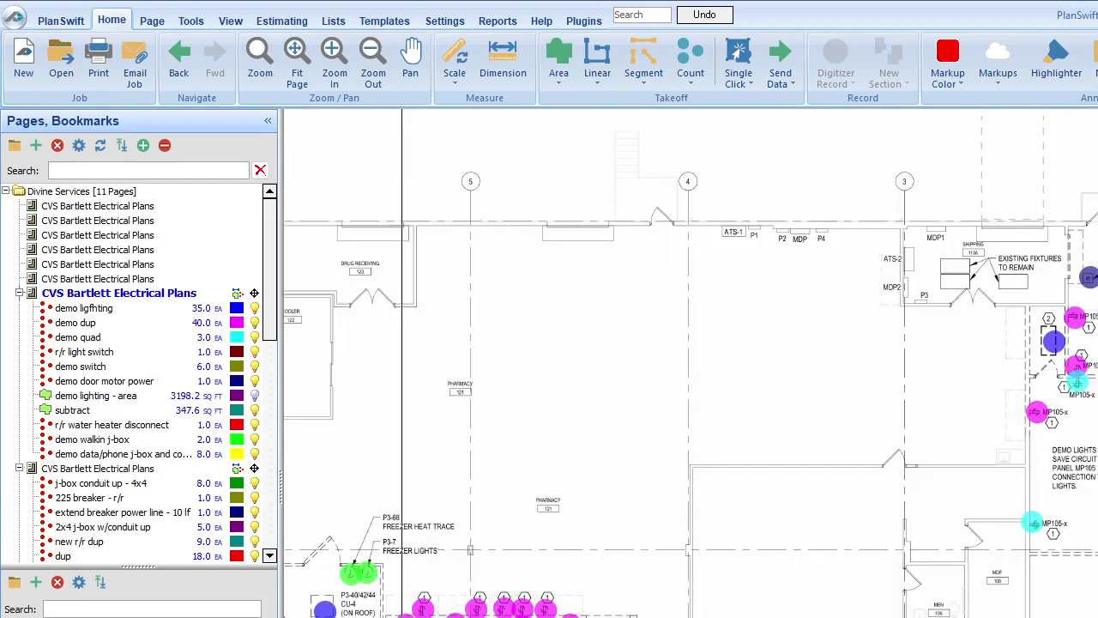
scroll(434, 412, "down", 1)
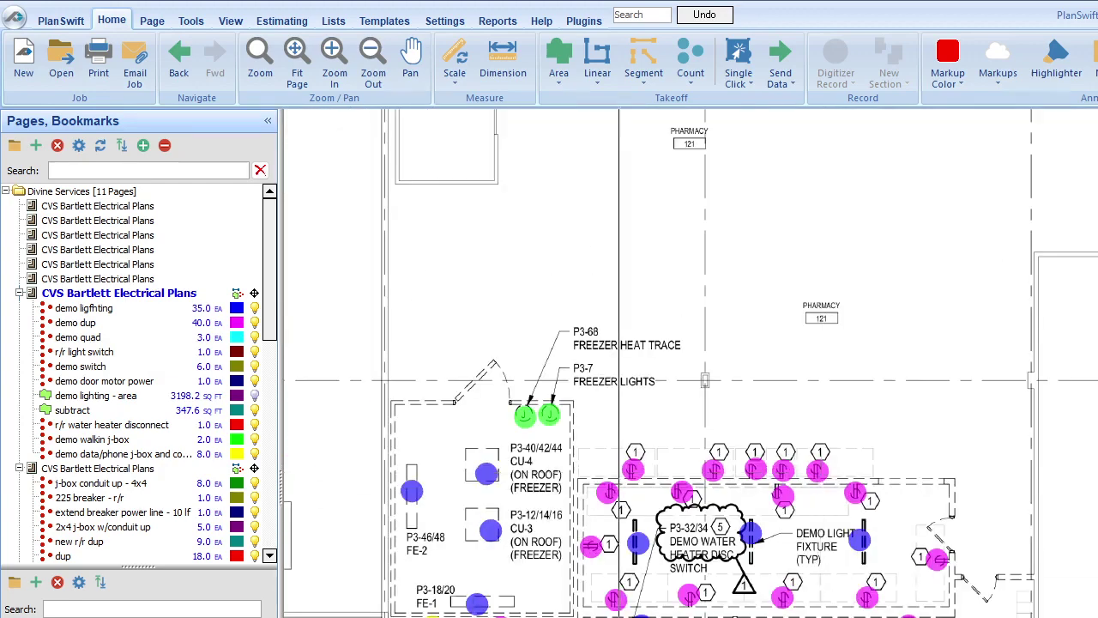
scroll(630, 403, "up", 1)
scroll(596, 534, "down", 1)
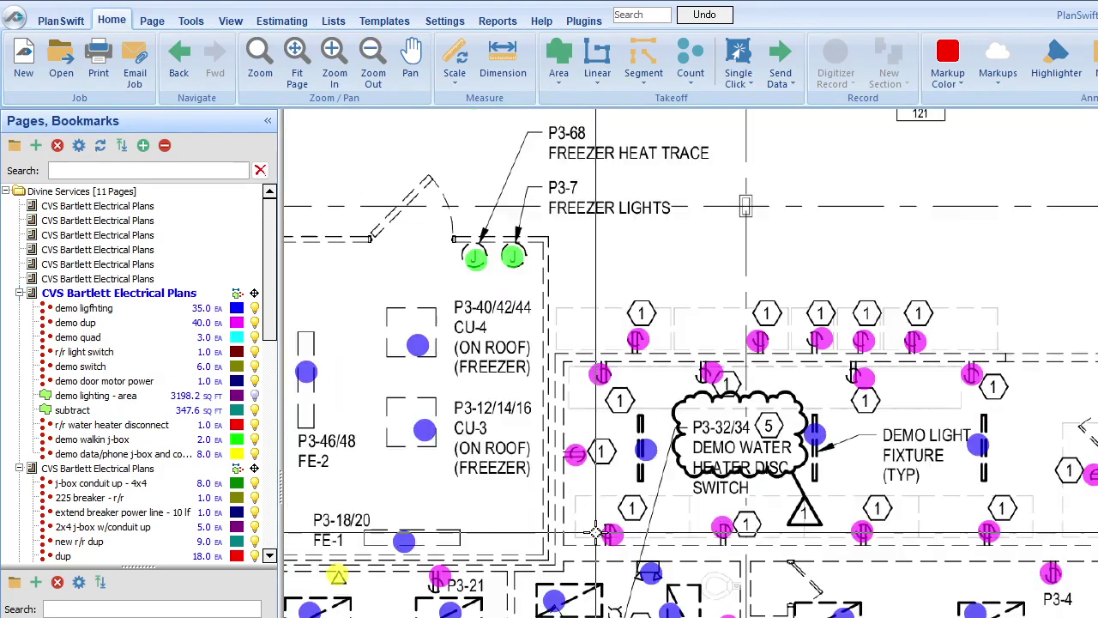
scroll(596, 533, "down", 3)
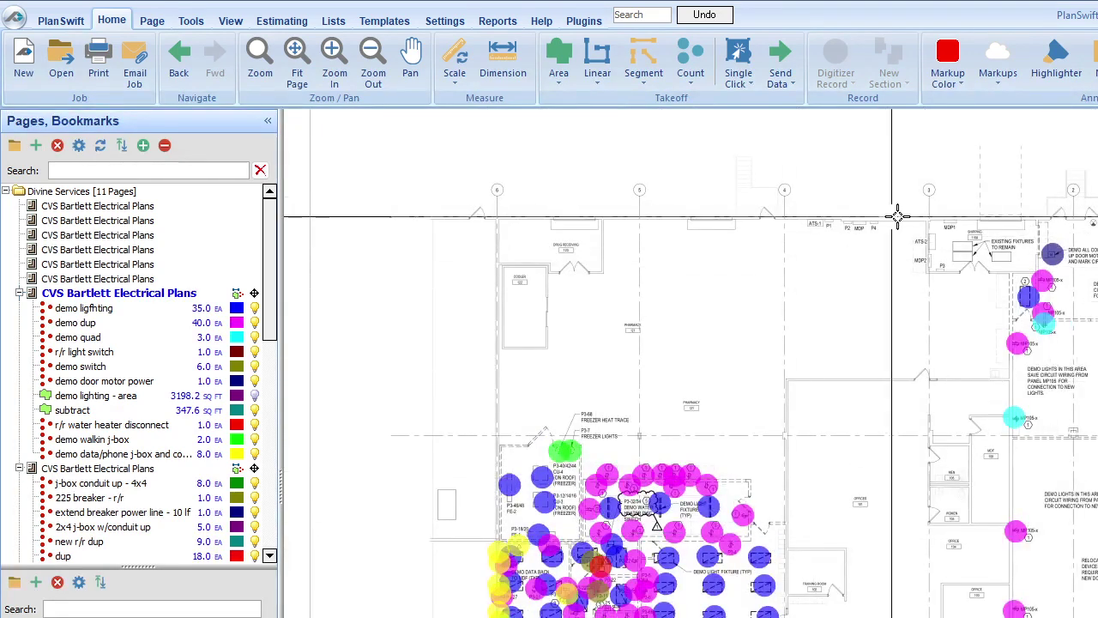
scroll(952, 236, "up", 4)
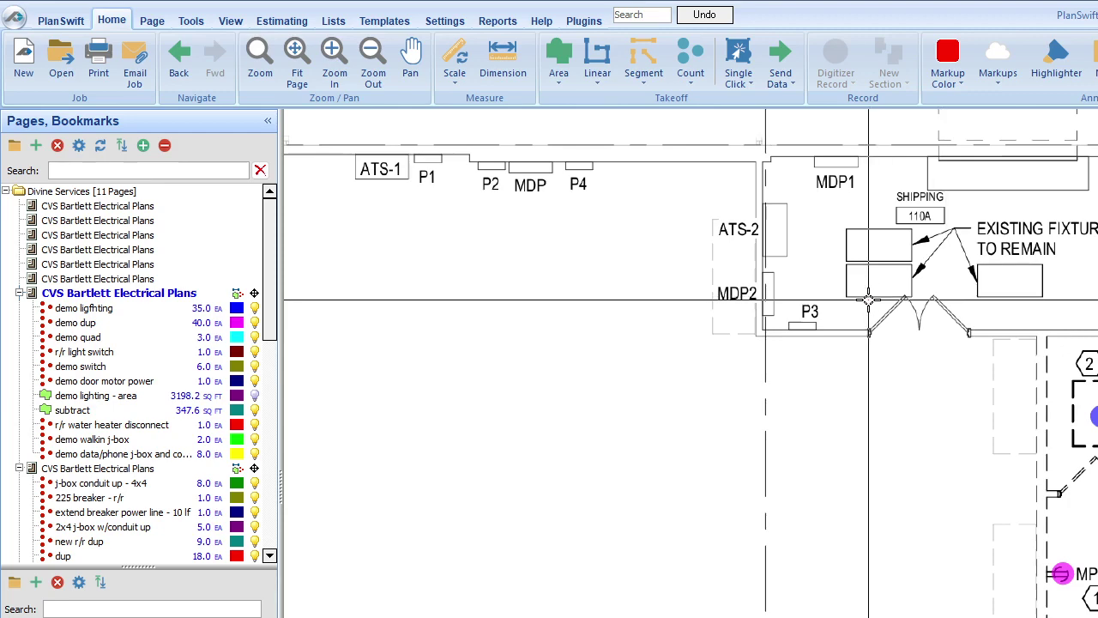
Examine the demolition markers for light fixtures, switches and receptacles in the rooms below the water heater disconnect note
scroll(866, 297, "down", 5)
scroll(677, 343, "down", 5)
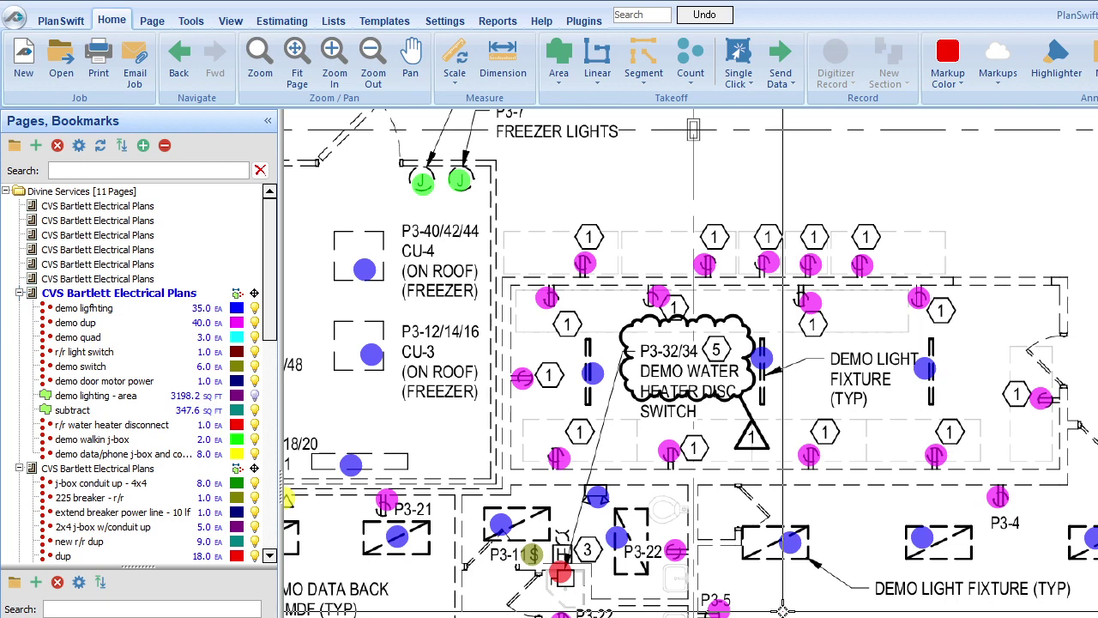
scroll(798, 446, "down", 2)
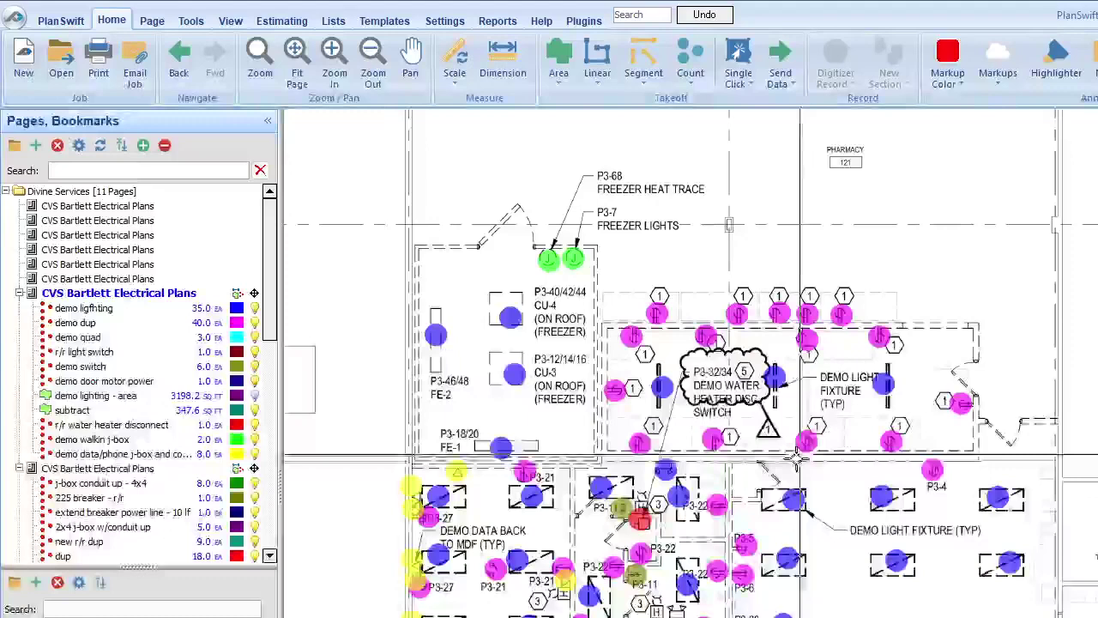
scroll(796, 460, "up", 3)
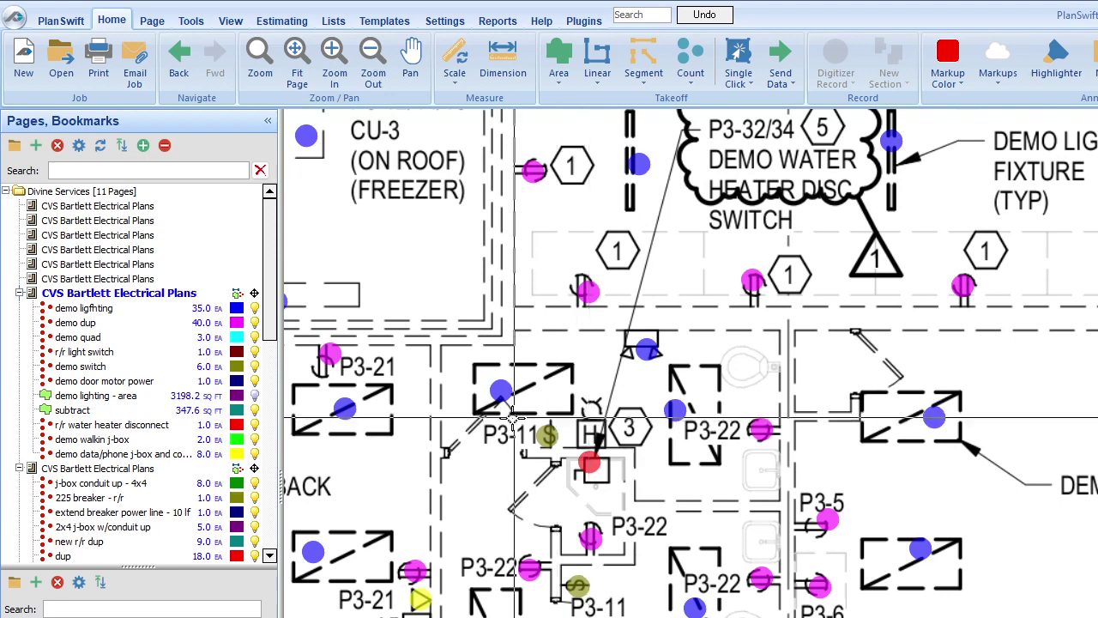
scroll(514, 419, "down", 2)
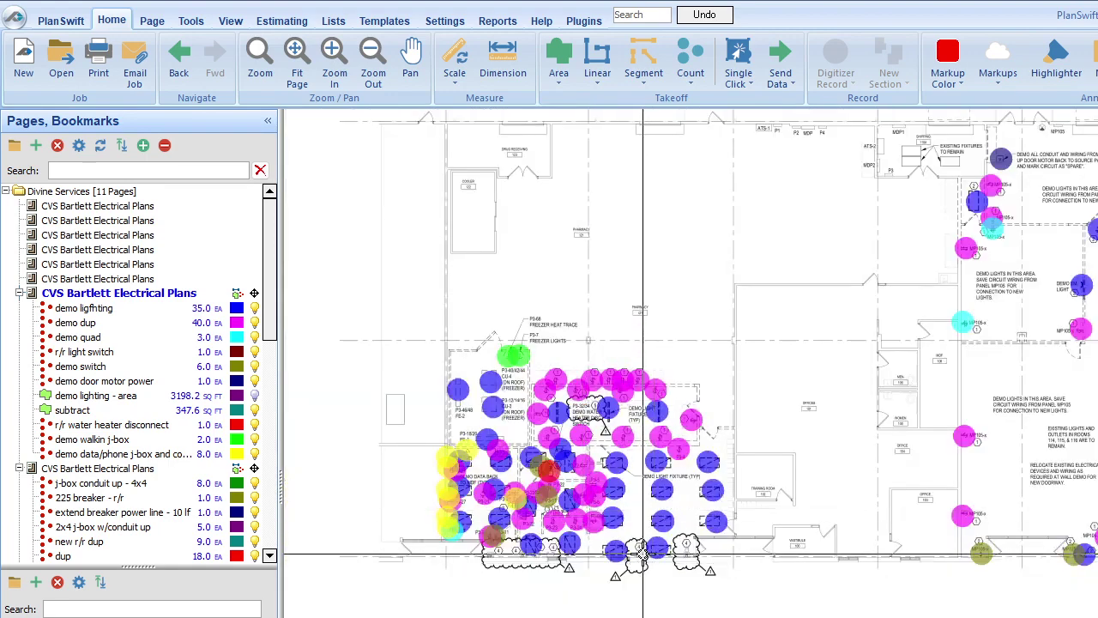
scroll(642, 549, "up", 1)
scroll(646, 403, "up", 1)
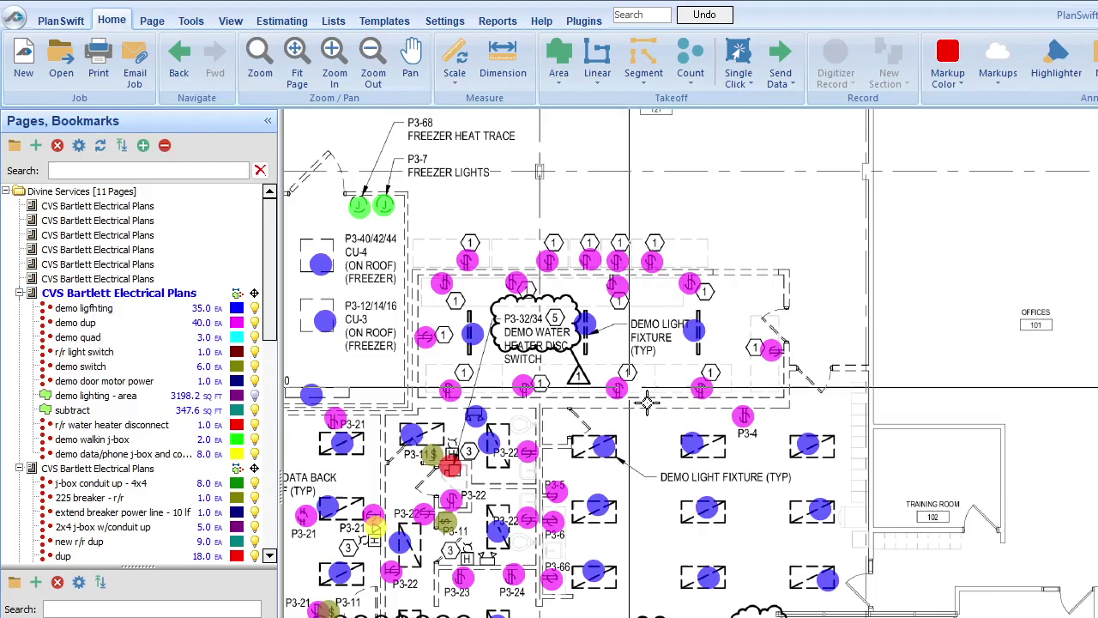
Read drawing notes 2 to 5 on lighting, alarm horn/strobe and water heater demolition
scroll(647, 403, "down", 2)
scroll(871, 210, "up", 3)
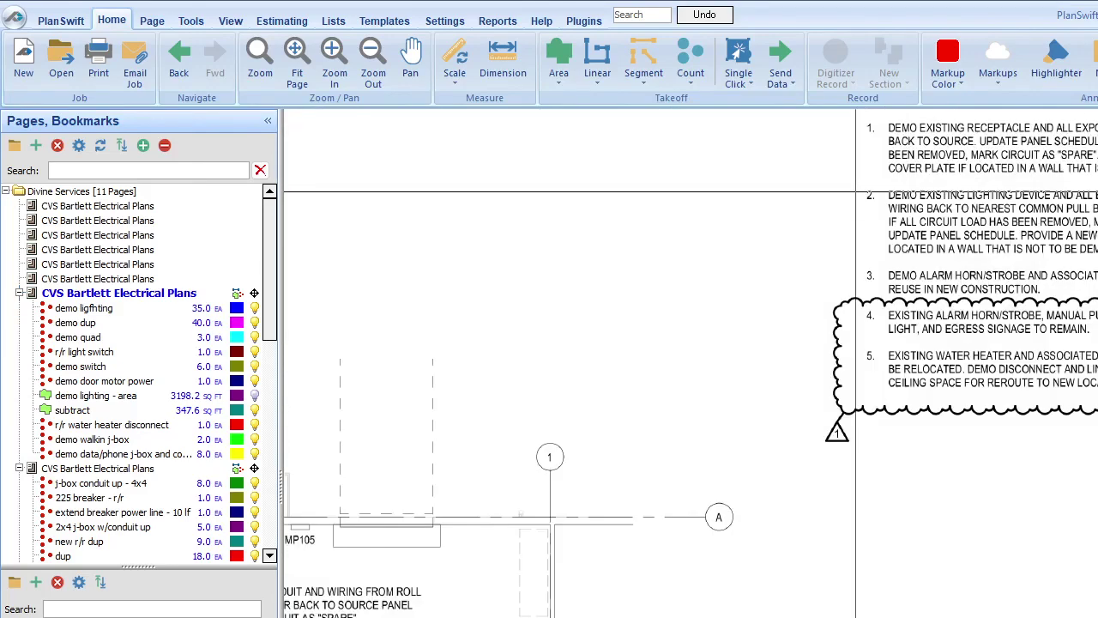
scroll(855, 192, "up", 1)
scroll(440, 300, "up", 1)
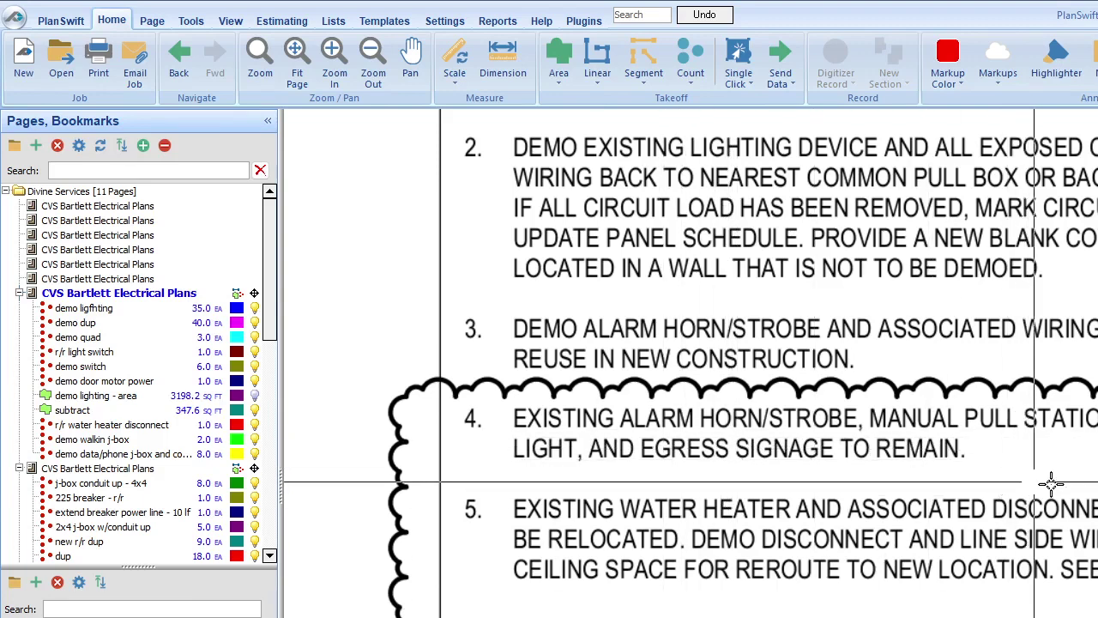
Compare the clouded drawing notes 4 and 5 with the water heater disconnect callout and the demolition markers on the plan
scroll(1091, 476, "down", 4)
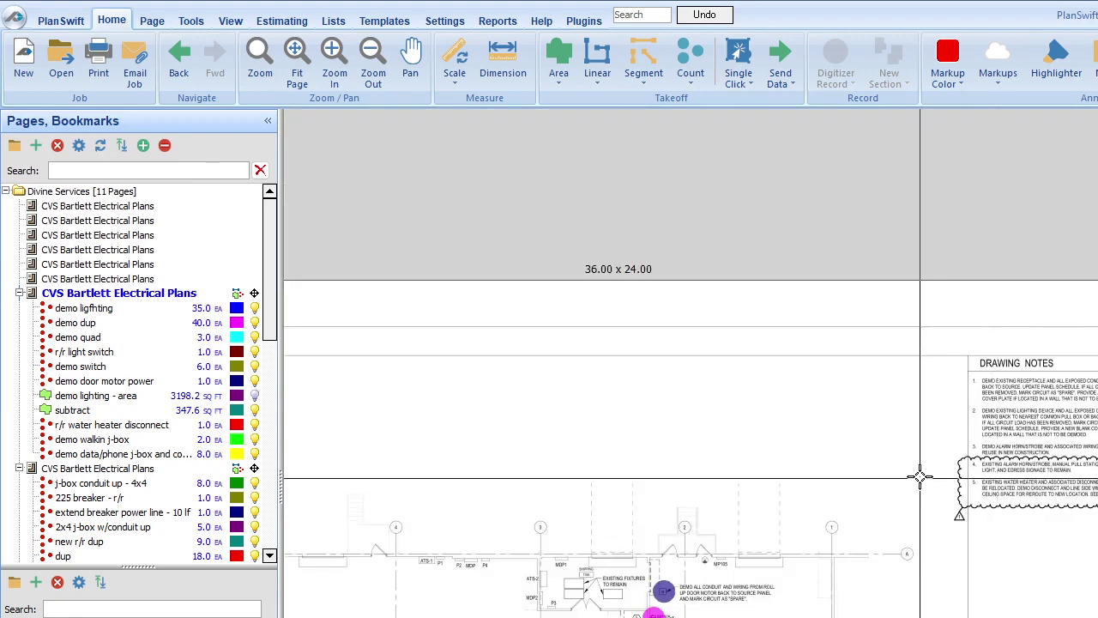
scroll(918, 473, "up", 2)
scroll(874, 506, "down", 2)
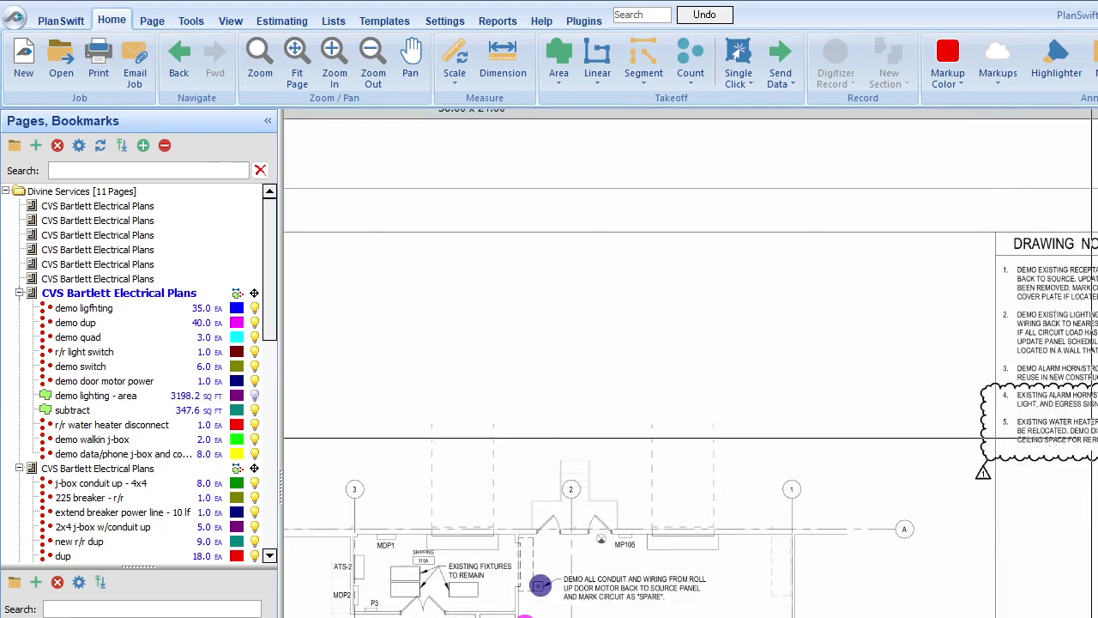
scroll(956, 441, "down", 1)
scroll(429, 480, "up", 5)
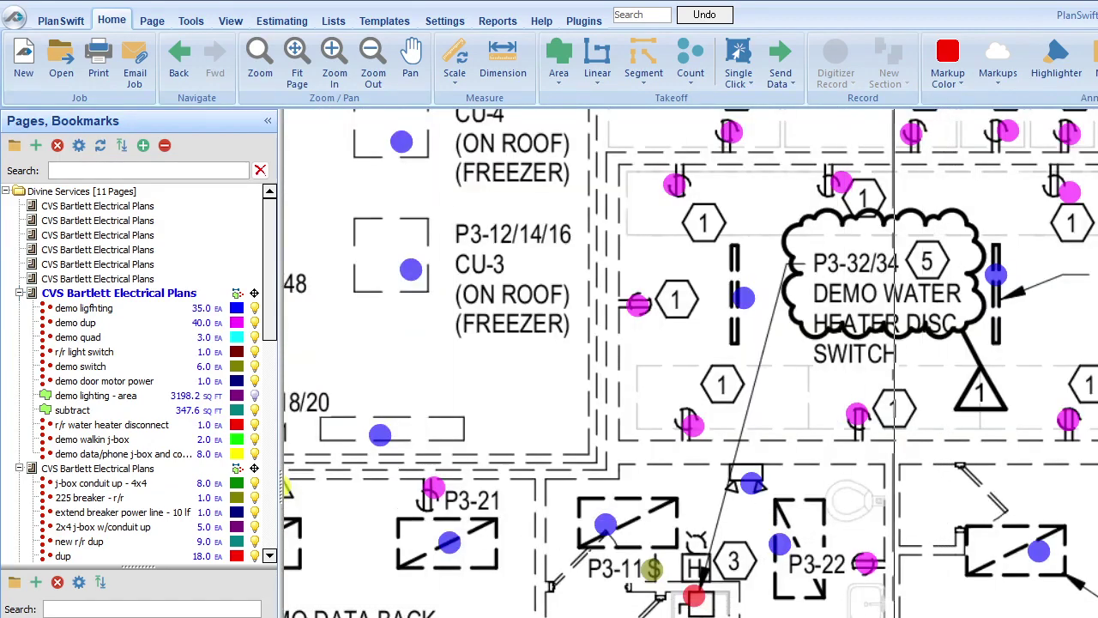
scroll(668, 512, "down", 4)
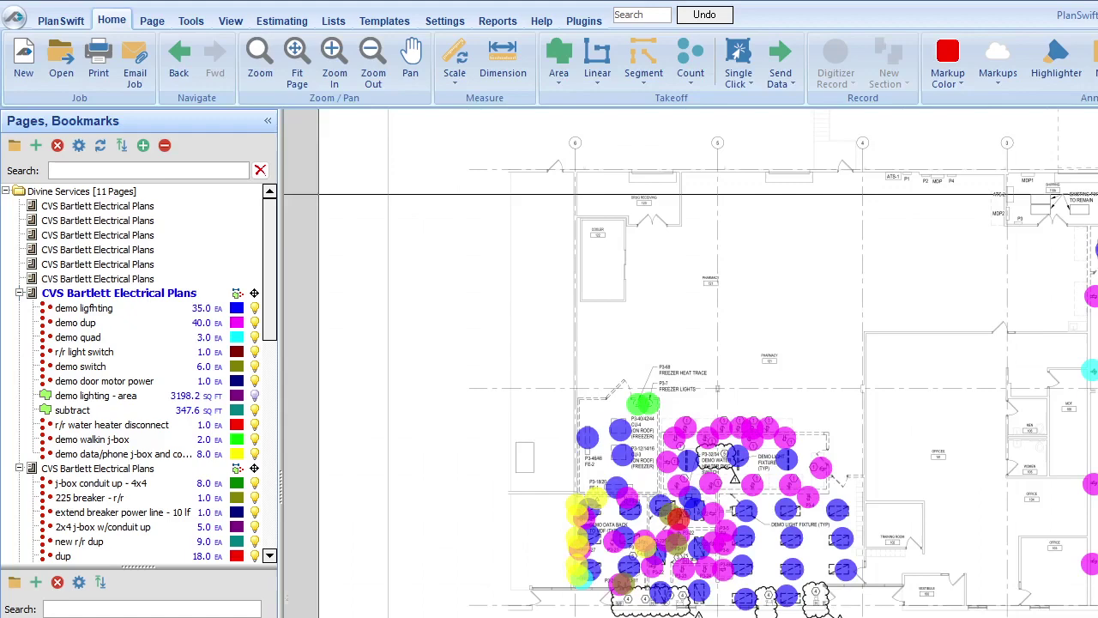
scroll(961, 412, "up", 4)
scroll(960, 421, "down", 6)
scroll(892, 258, "up", 5)
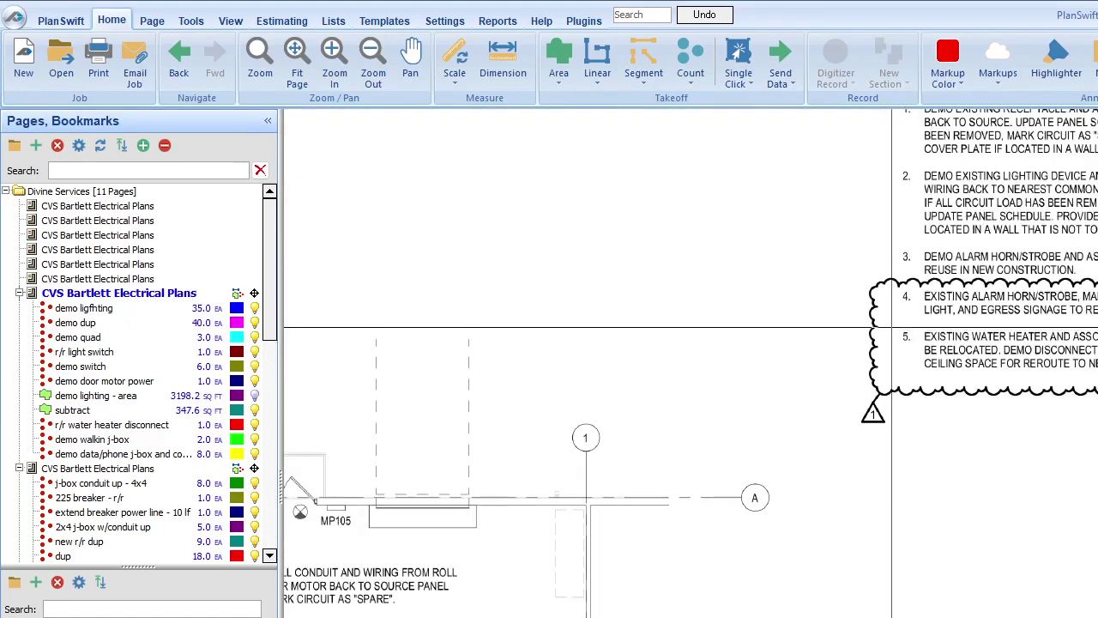
scroll(943, 214, "down", 4)
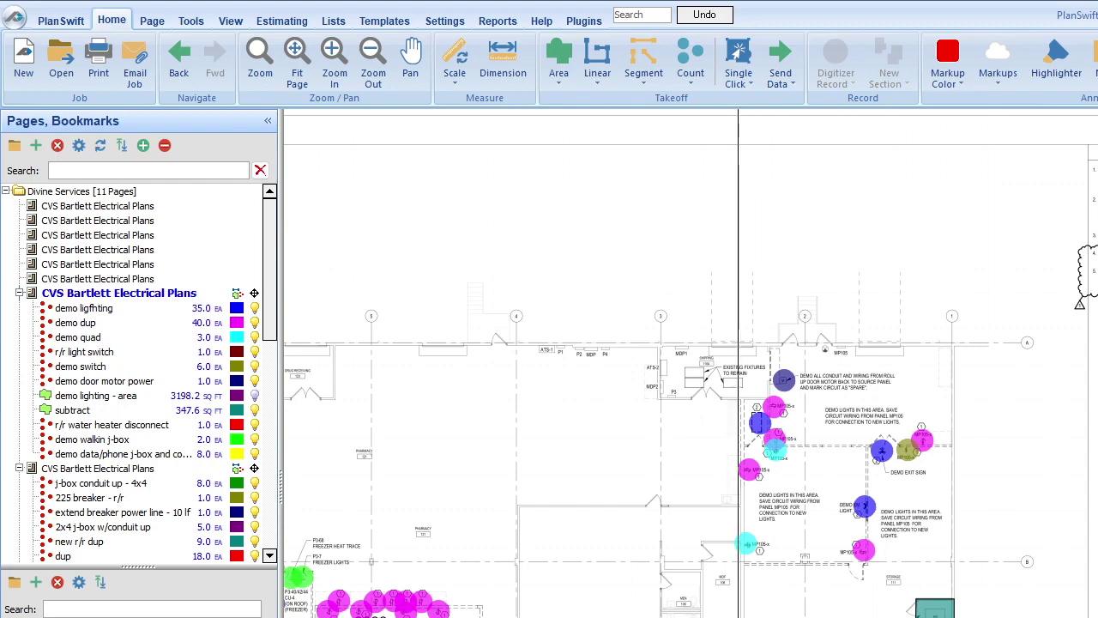
Compare the roll-up door motor, freezer, water heater disconnect and note 3 alarm devices on the plan with drawing notes 3 to 5
scroll(720, 407, "up", 5)
scroll(720, 407, "down", 3)
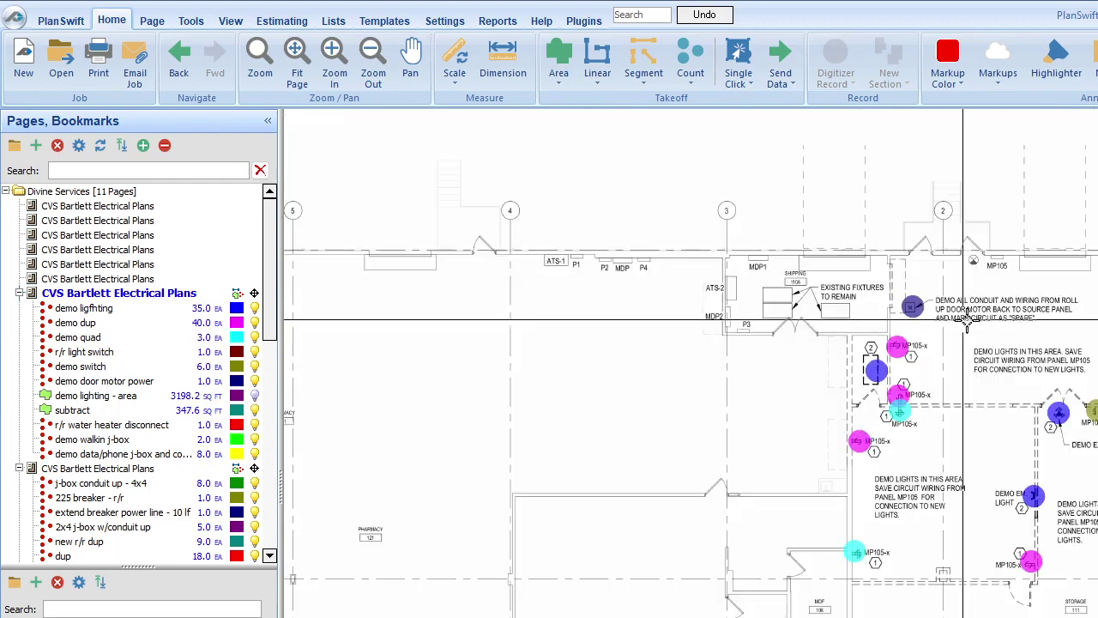
scroll(689, 505, "down", 1)
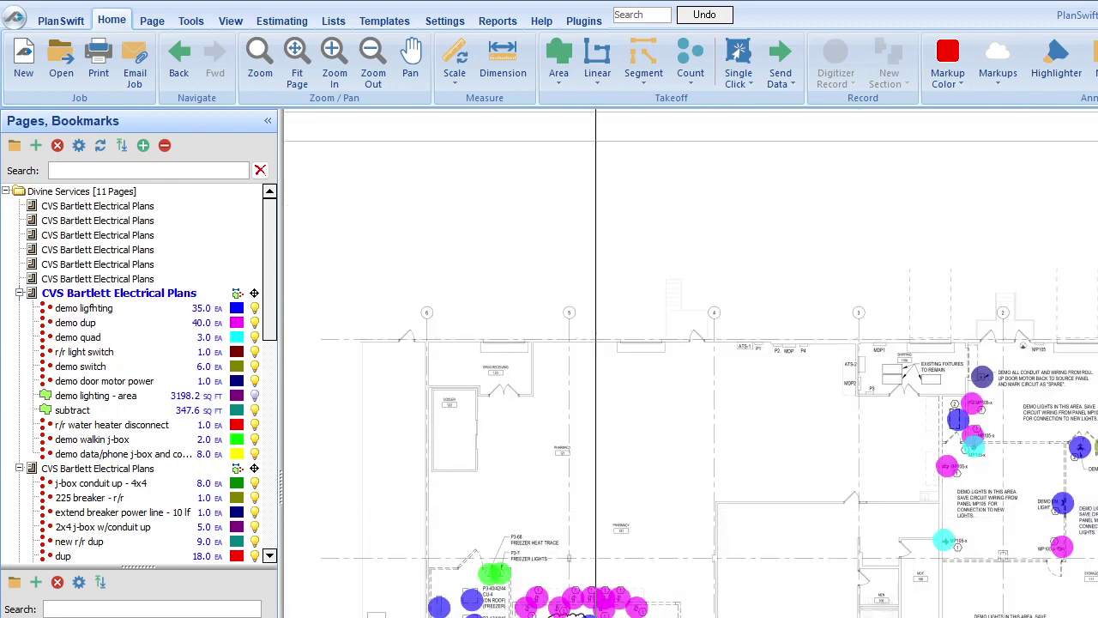
scroll(688, 504, "up", 5)
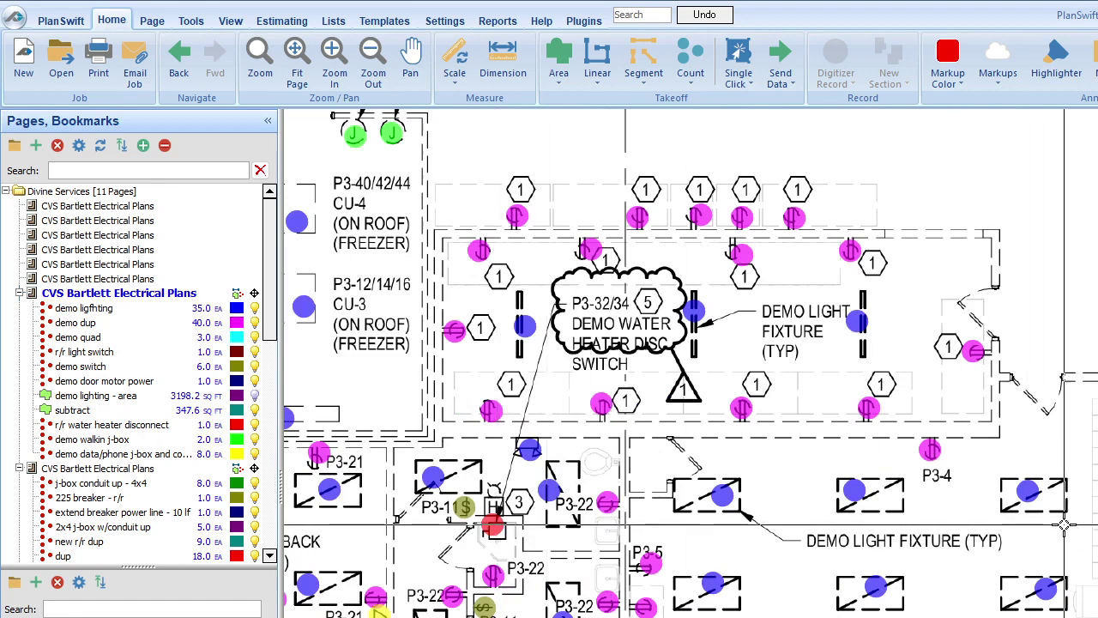
scroll(689, 524, "down", 2)
scroll(910, 334, "up", 3)
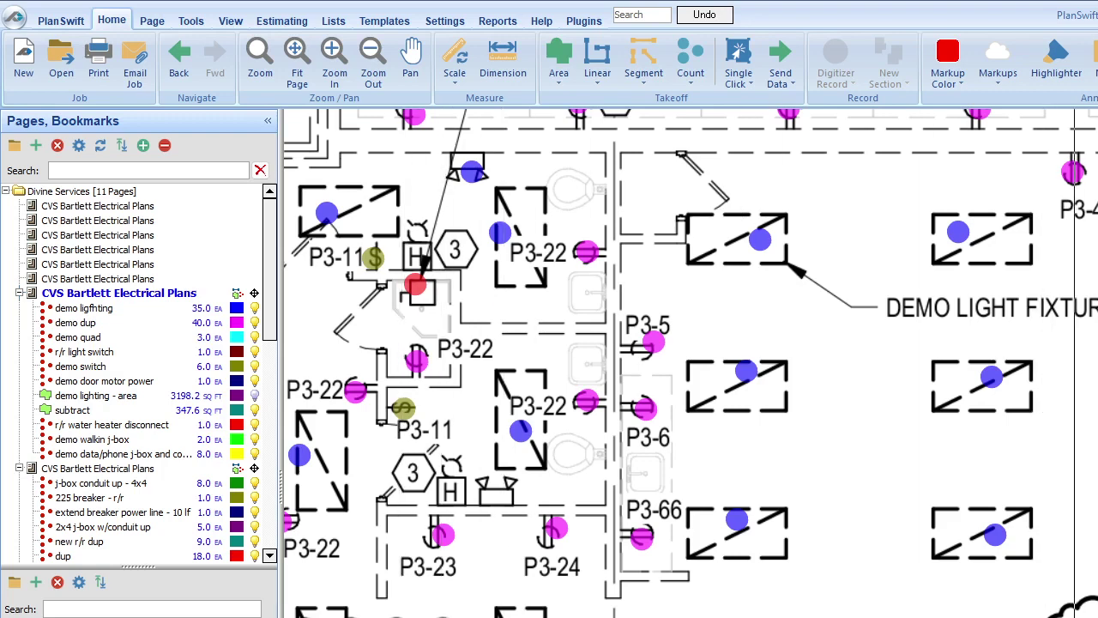
scroll(1074, 612, "down", 3)
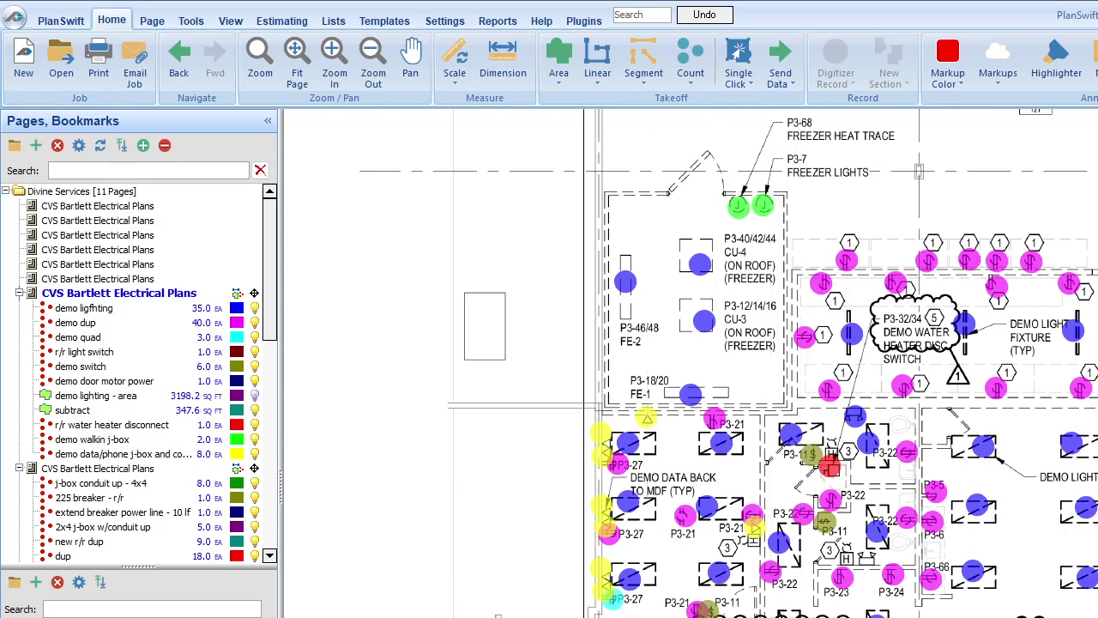
scroll(523, 405, "down", 3)
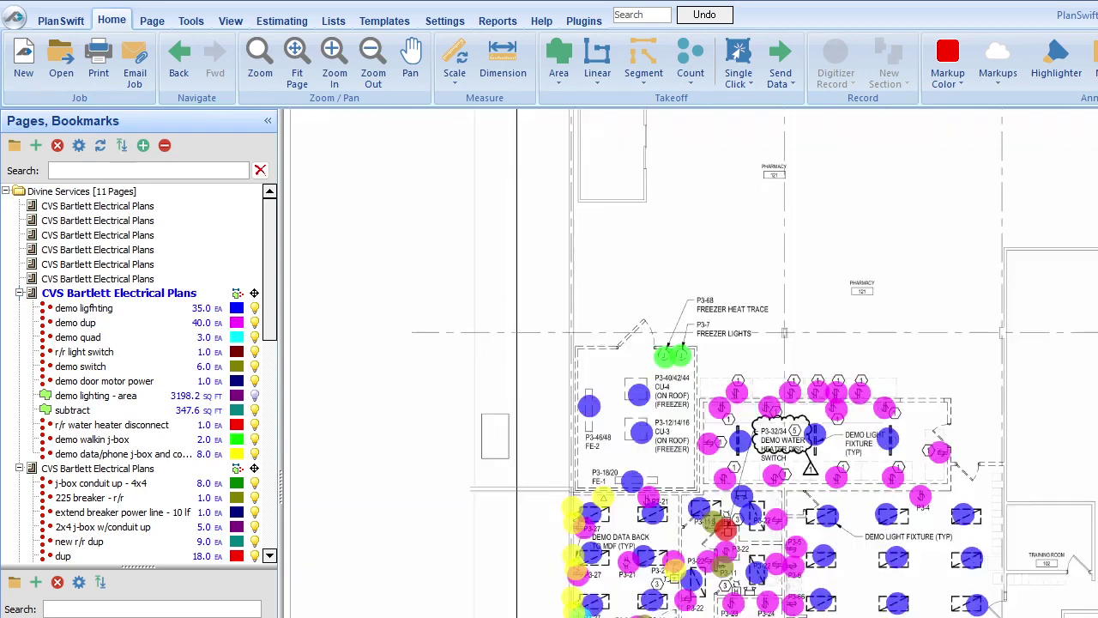
scroll(858, 364, "up", 5)
scroll(857, 364, "up", 2)
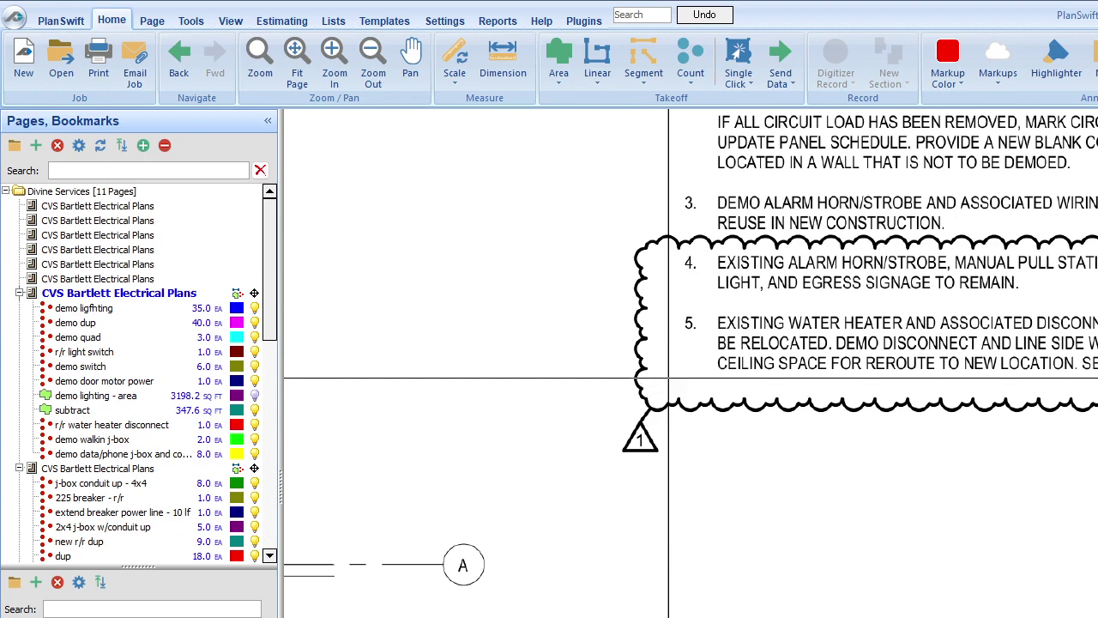
Read the panel MP105 light demolition notes and the notes on rooms 114 to 116 and the new doorway around Storage 111
scroll(965, 358, "down", 2)
scroll(964, 358, "down", 1)
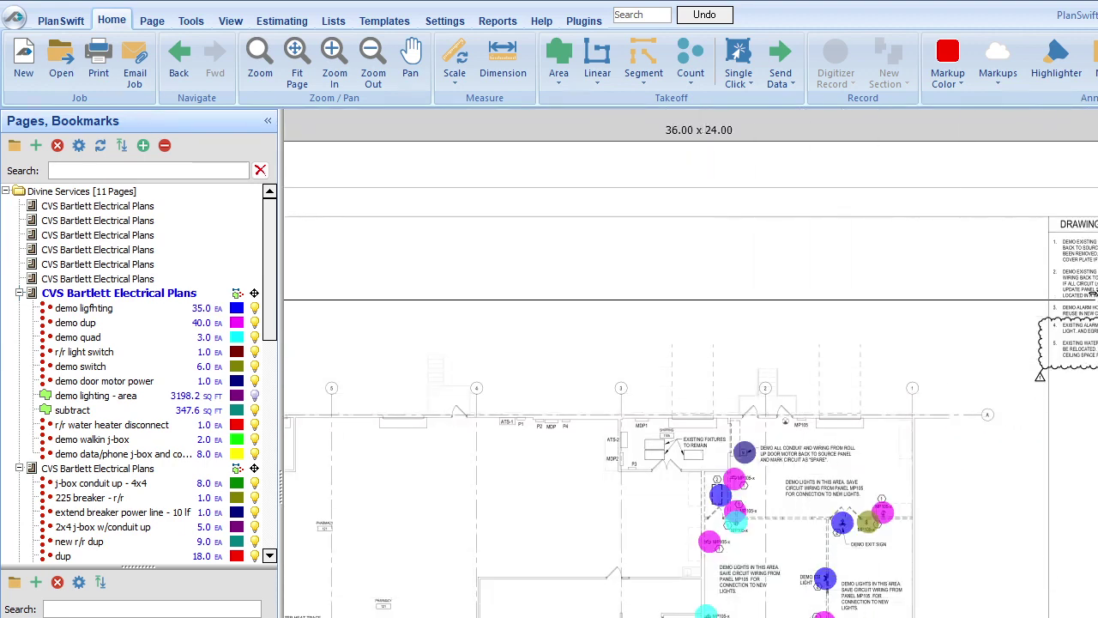
scroll(1086, 300, "down", 1)
scroll(891, 579, "up", 2)
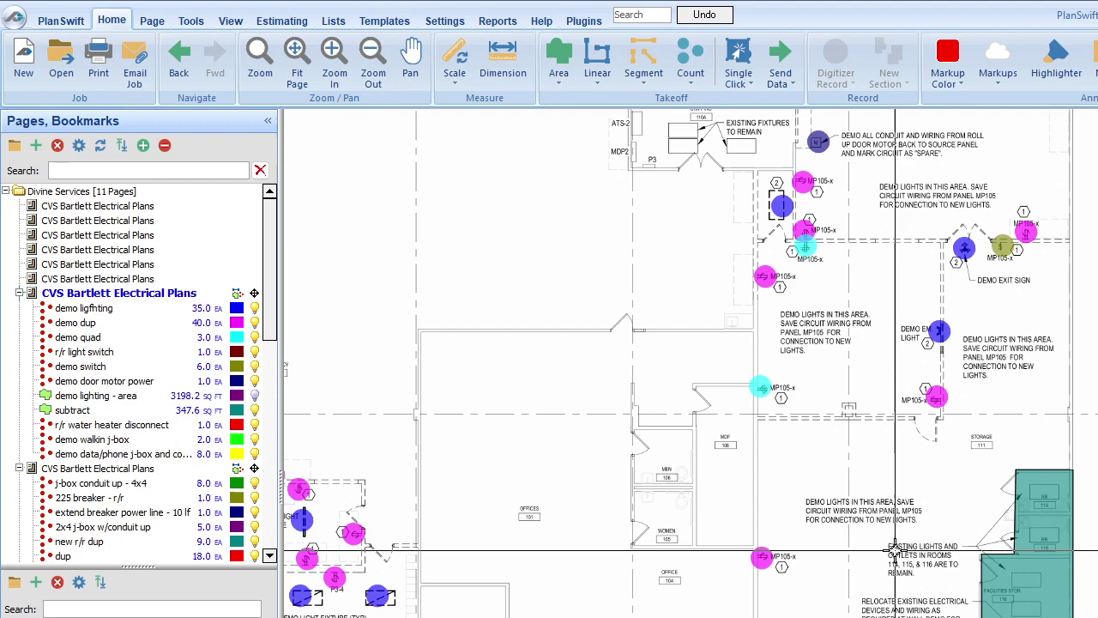
scroll(878, 524, "up", 2)
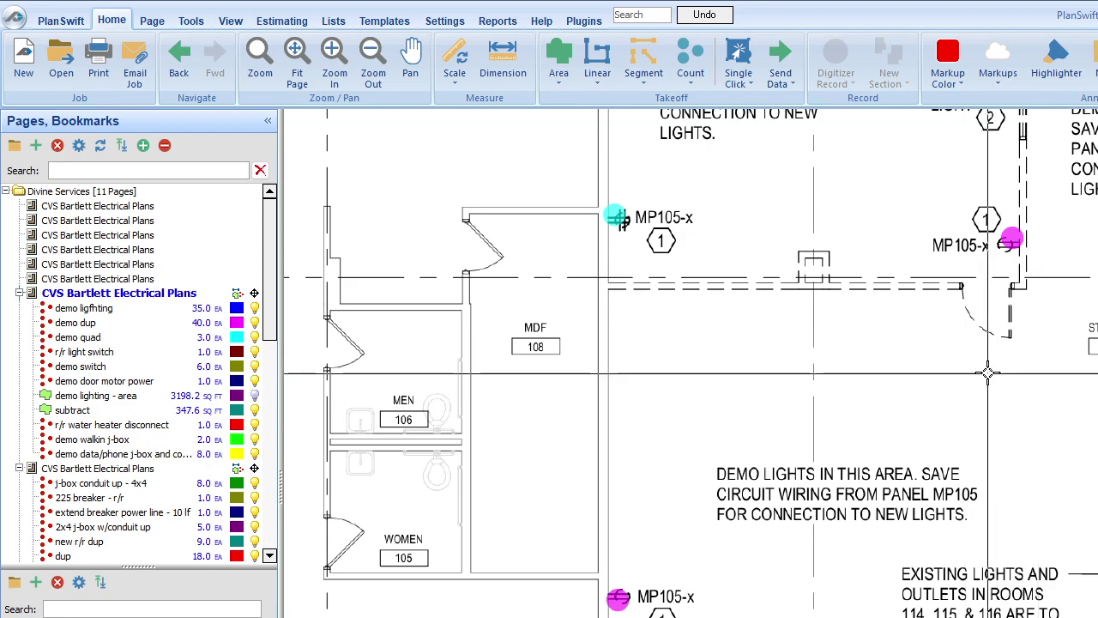
scroll(995, 369, "down", 1)
scroll(1002, 591, "up", 2)
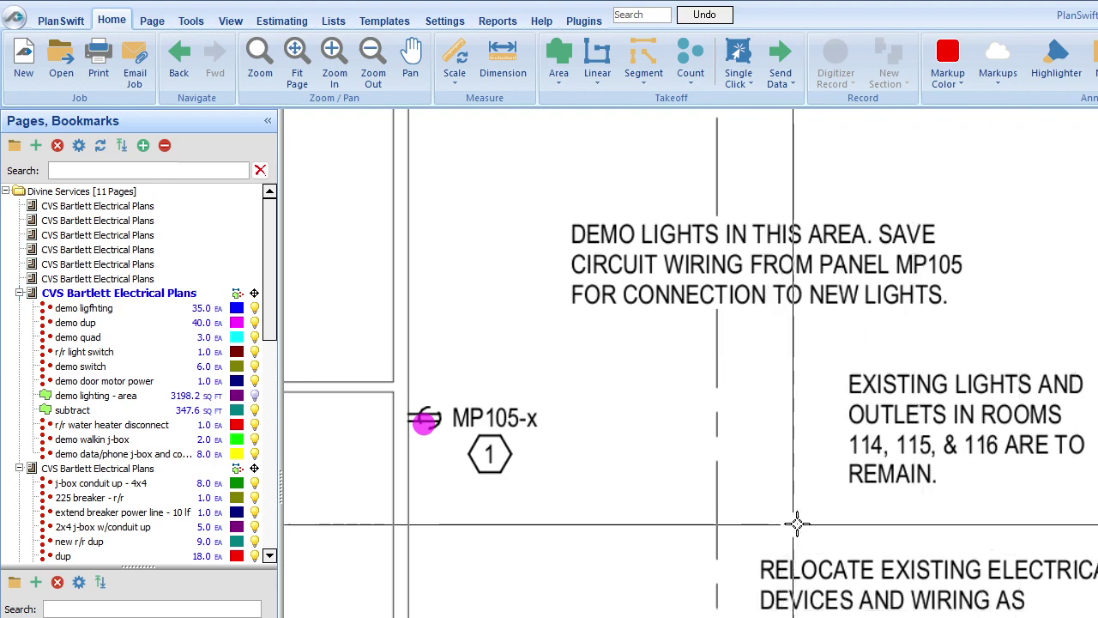
scroll(797, 520, "down", 1)
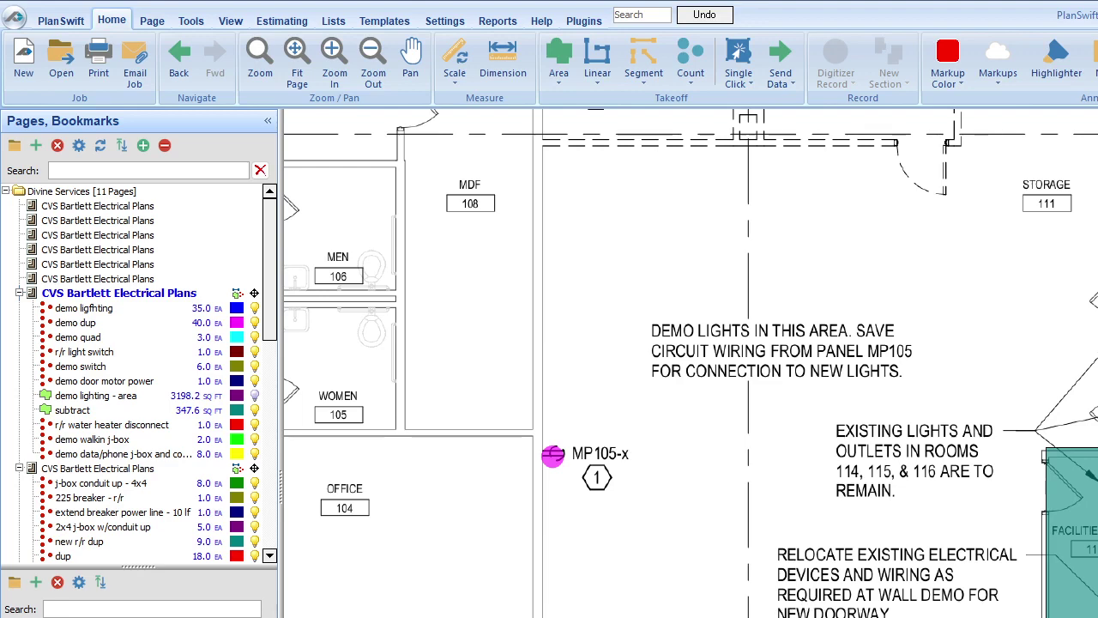
scroll(1061, 472, "down", 1)
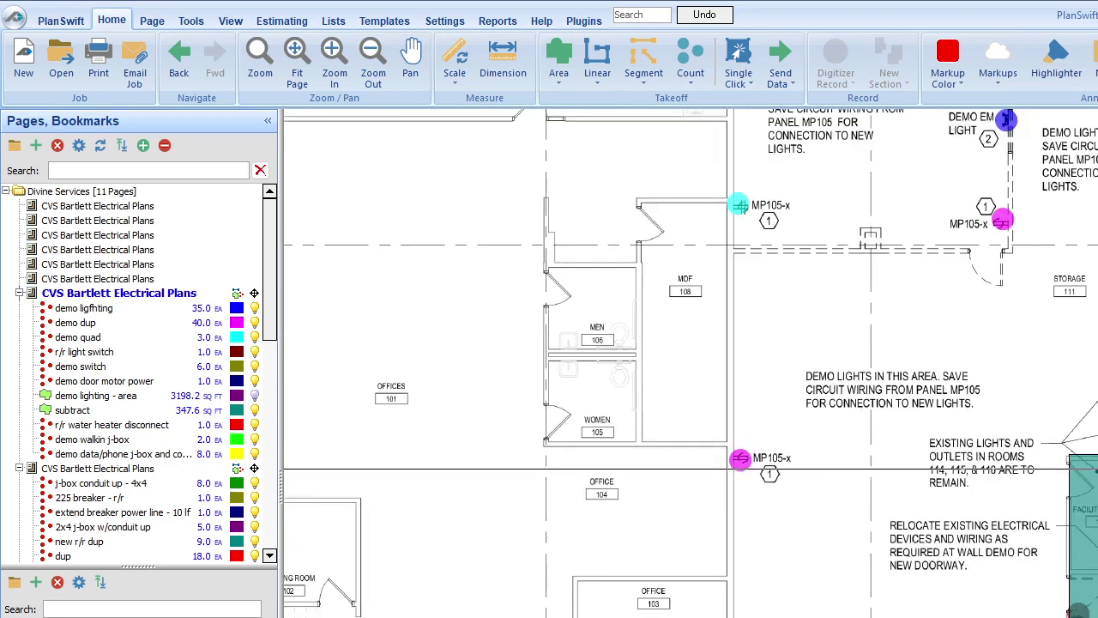
Hide the subtract area over Facilities Storage and select the r/r light switch marker at the IT Lab 117 doorway
left_click(1082, 558)
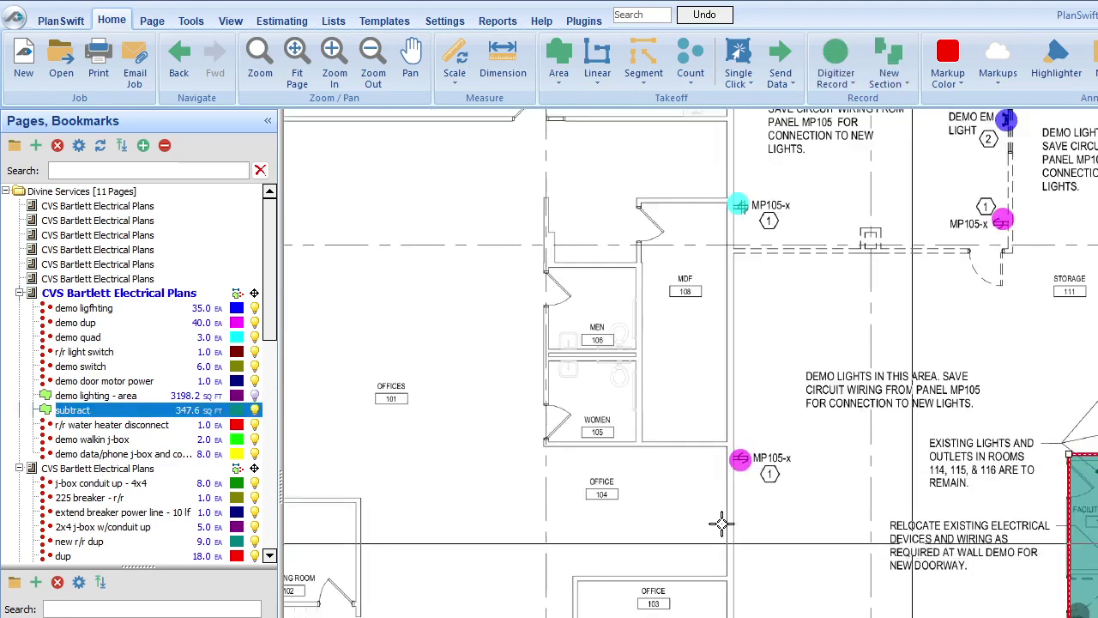
left_click(254, 410)
scroll(1031, 558, "up", 3)
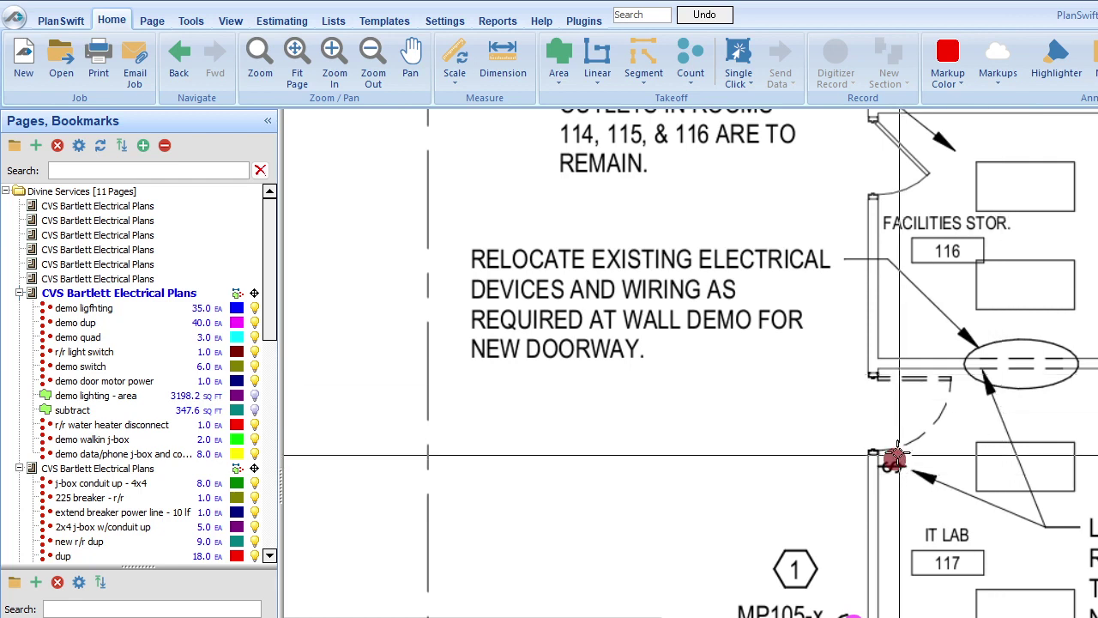
left_click(893, 461)
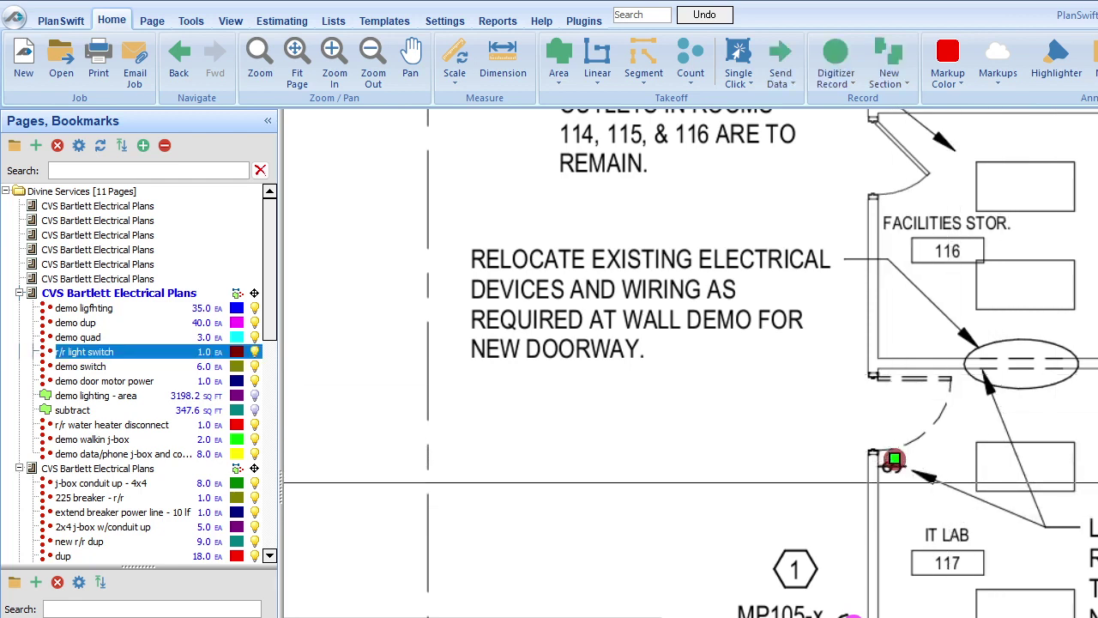
Show the demo lighting - area takeoff over the storage rooms to check its coverage, and hide it again
scroll(1093, 483, "down", 1)
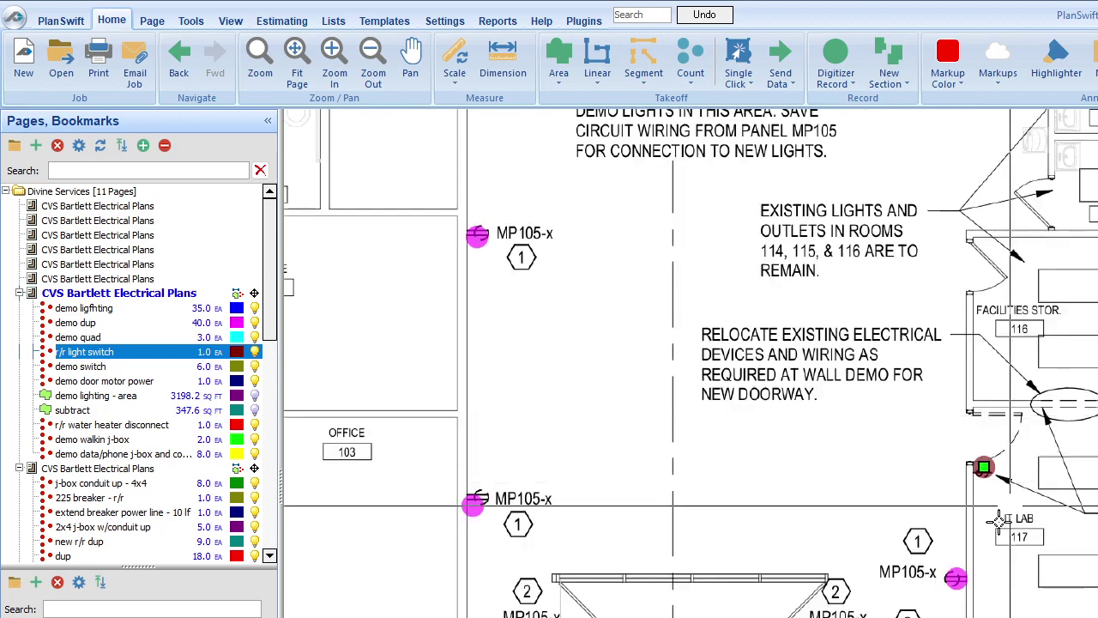
scroll(1094, 611, "down", 1)
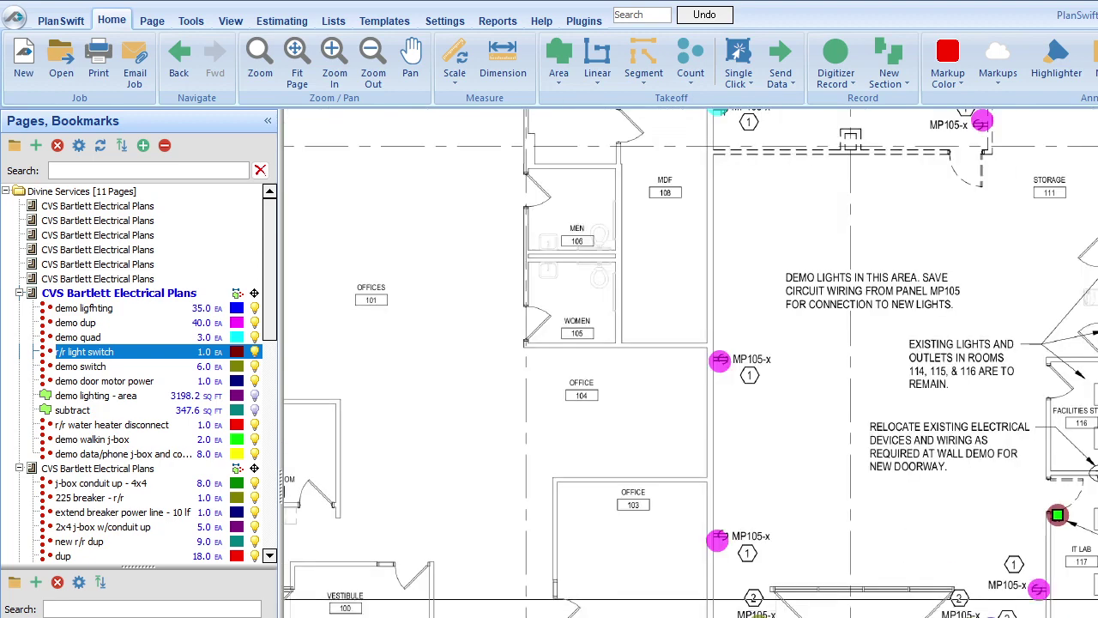
scroll(949, 341, "up", 1)
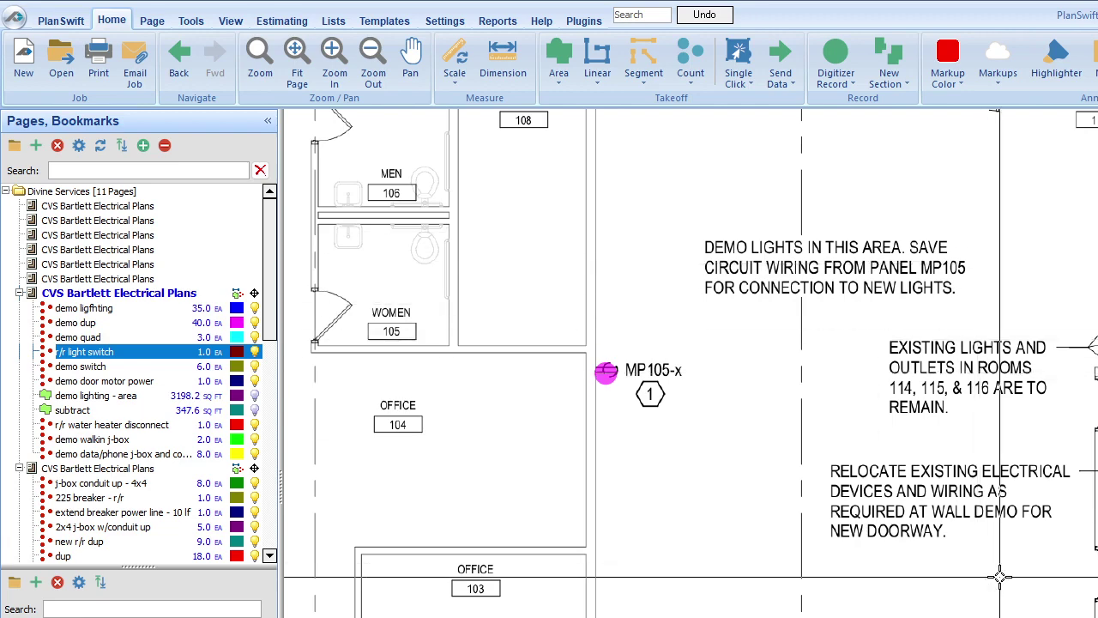
scroll(966, 533, "down", 2)
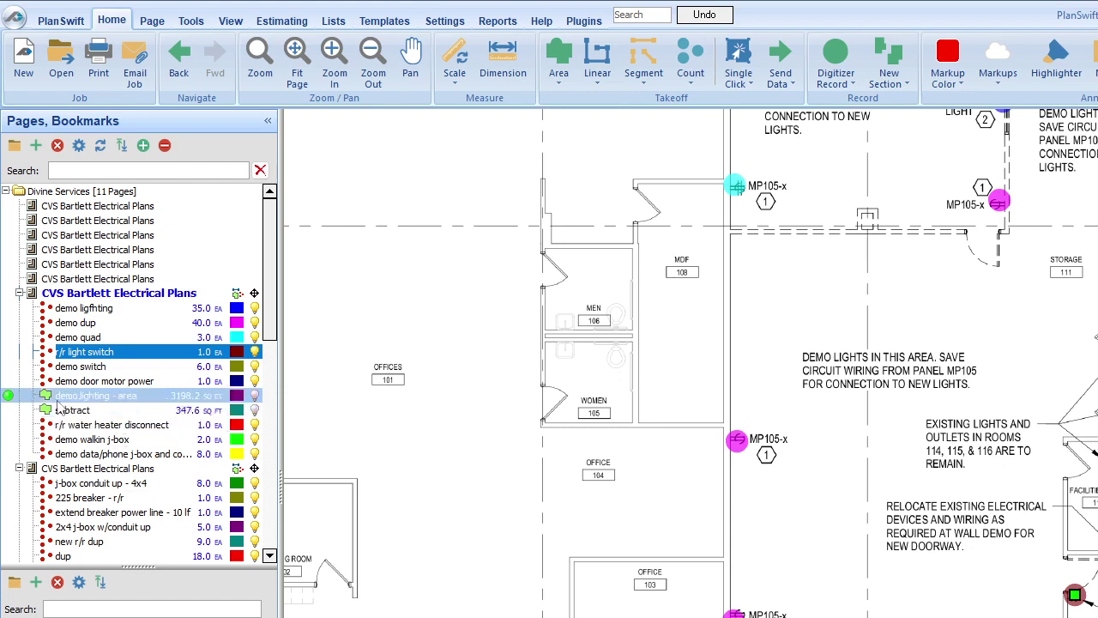
left_click(255, 410)
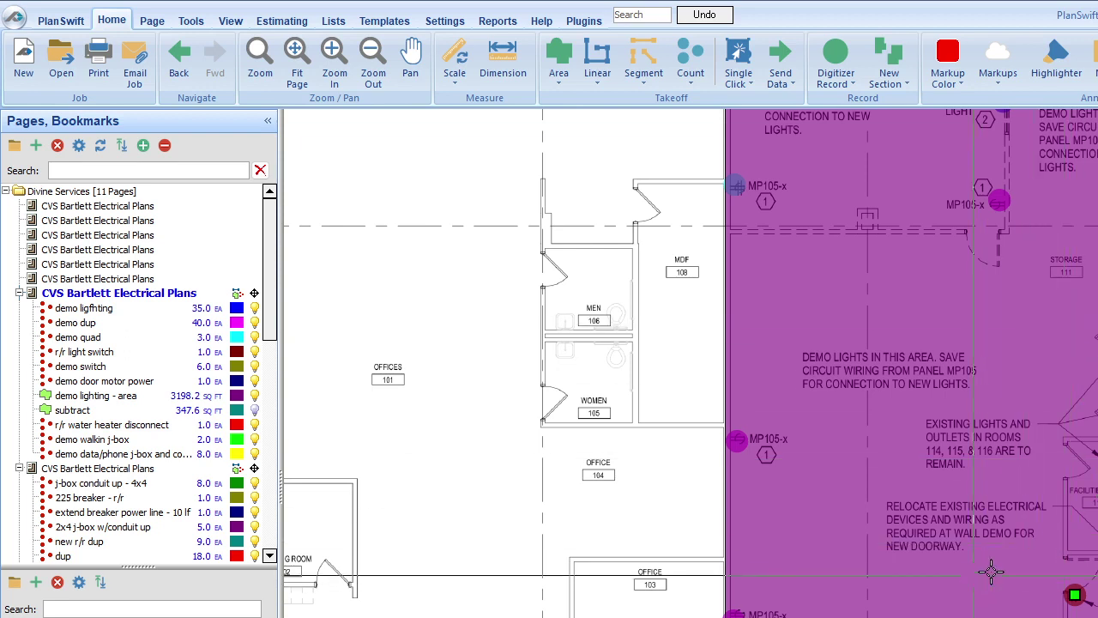
left_click(952, 467)
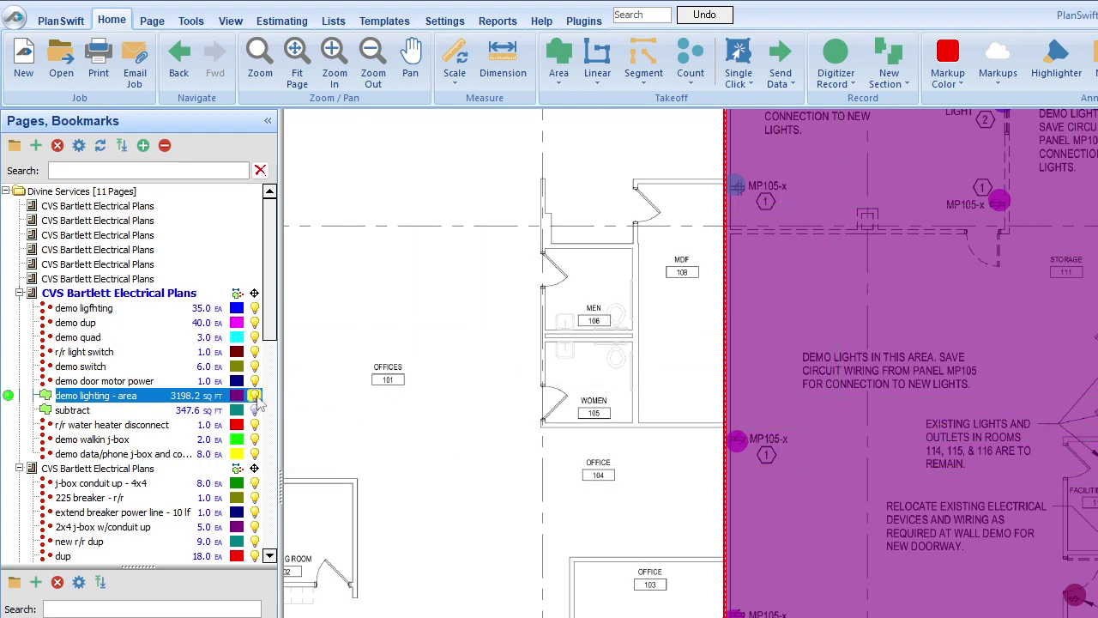
left_click(255, 395)
Examine the spaces marked for light demolition, from Storage 111 up to the roll-up door, and the rooms whose lights remain
scroll(914, 467, "down", 3)
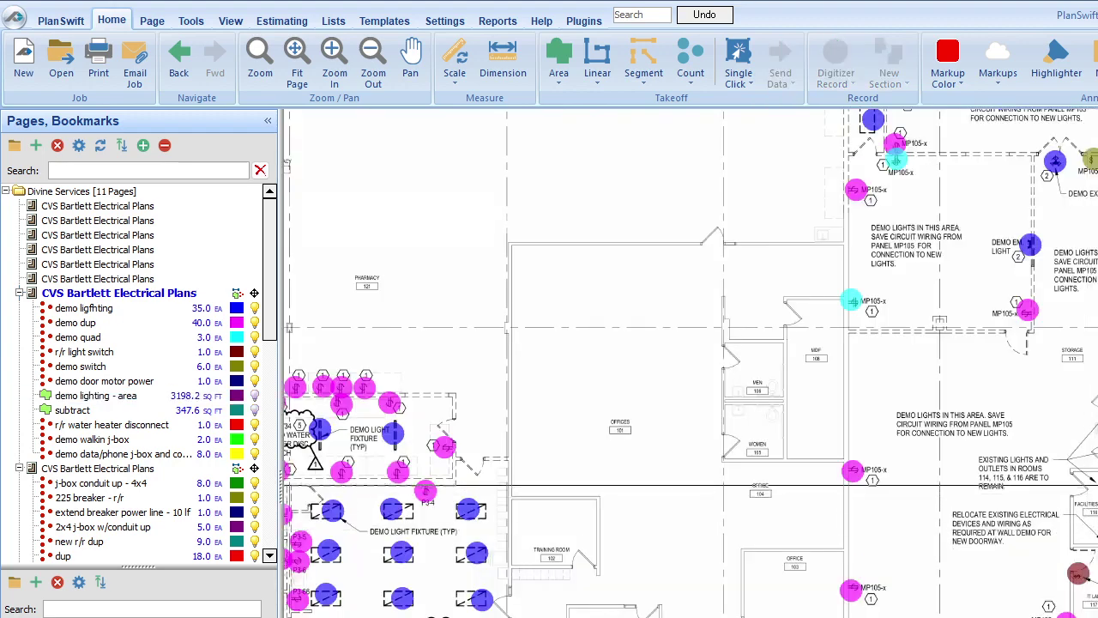
scroll(914, 467, "up", 5)
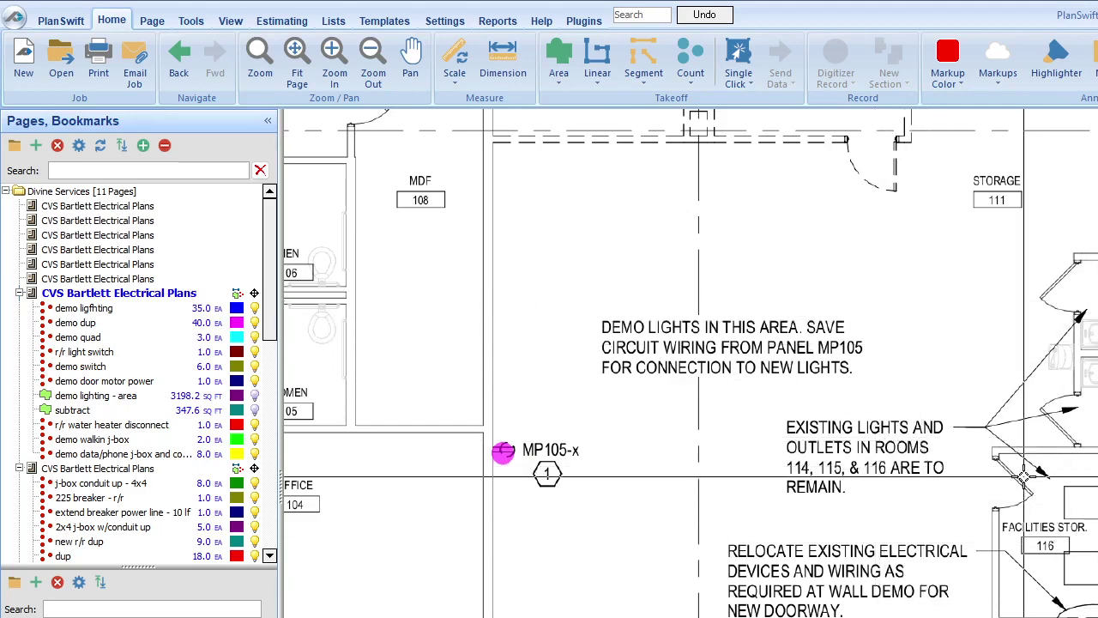
scroll(909, 342, "down", 2)
scroll(1062, 471, "down", 1)
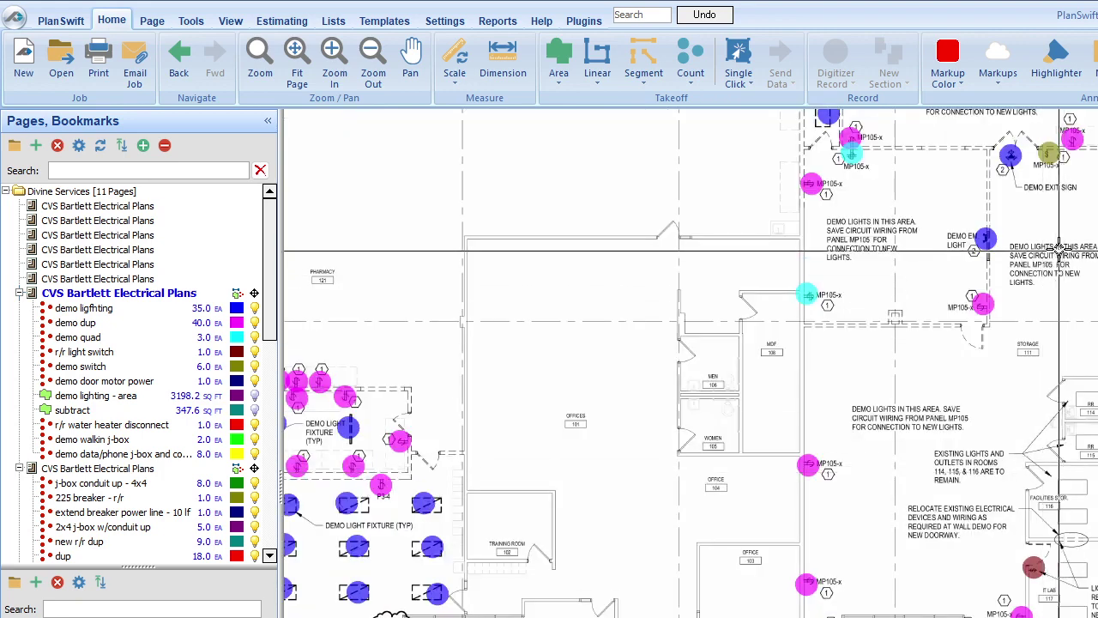
scroll(1068, 257, "up", 2)
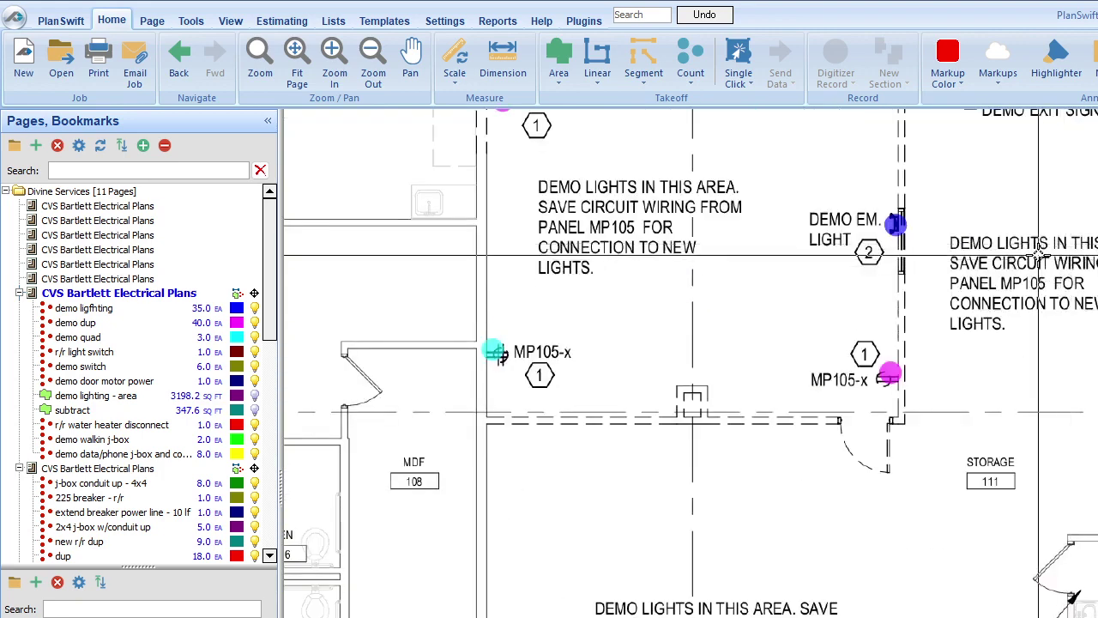
scroll(1064, 283, "down", 1)
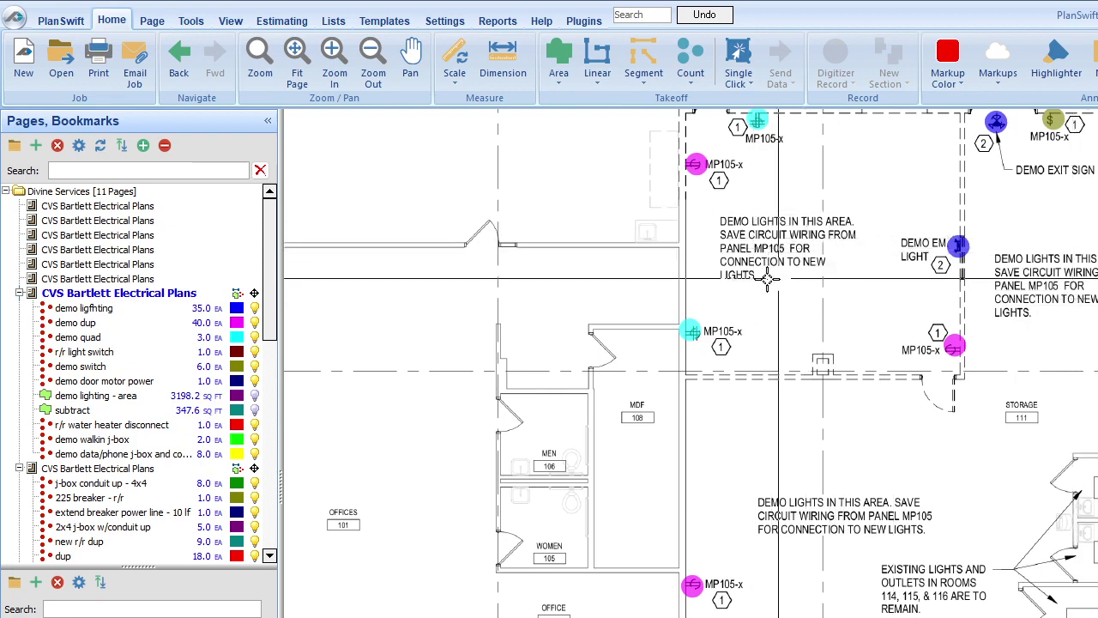
scroll(908, 299, "down", 2)
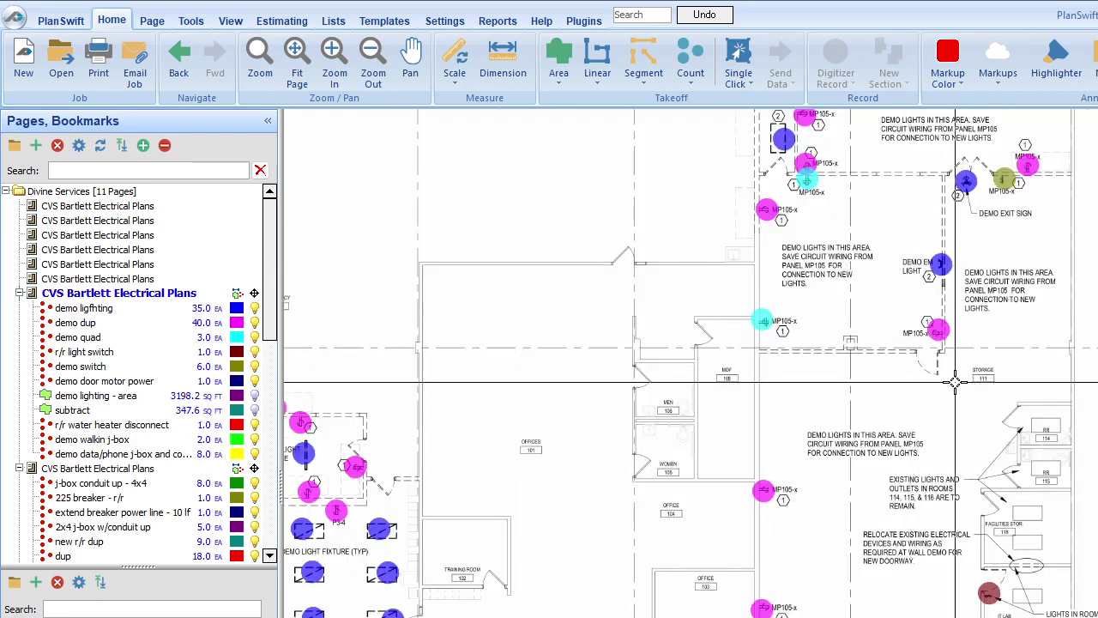
scroll(917, 182, "down", 1)
scroll(918, 174, "up", 3)
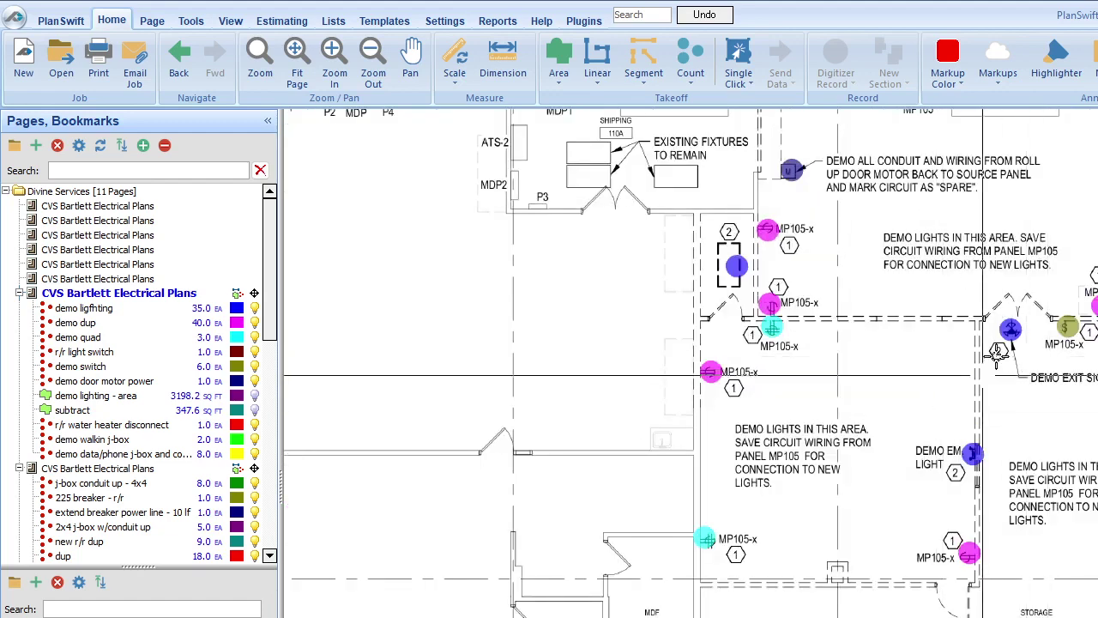
Create a solid-fill area takeoff named "lighting area" and trace the demolition space from the exterior wall by MP105 around its east and south sides
left_click(559, 55)
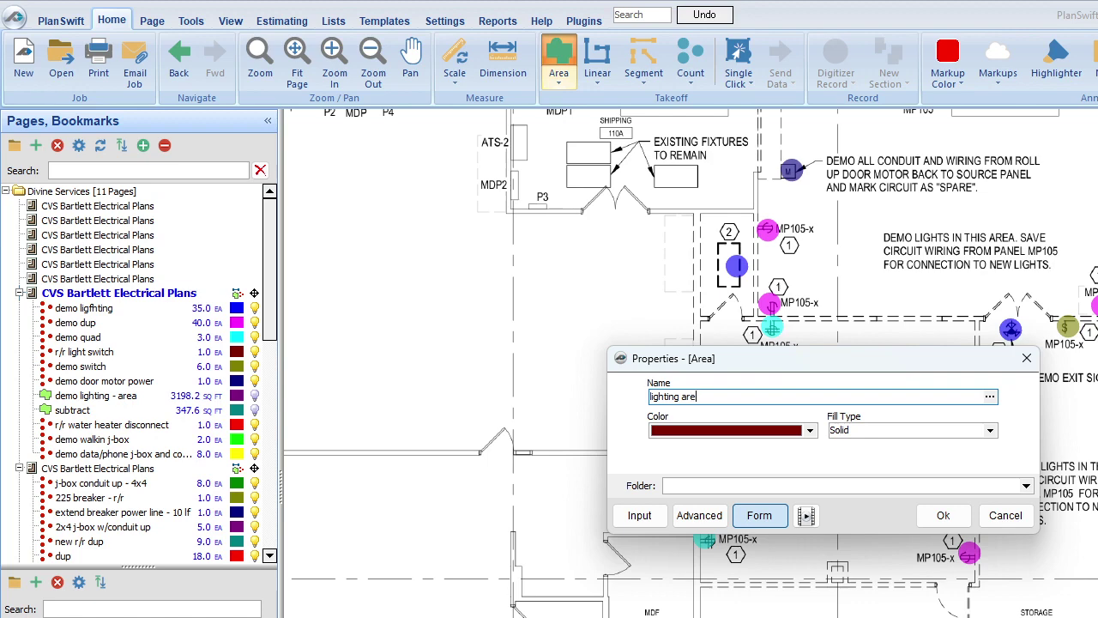
left_click(943, 517)
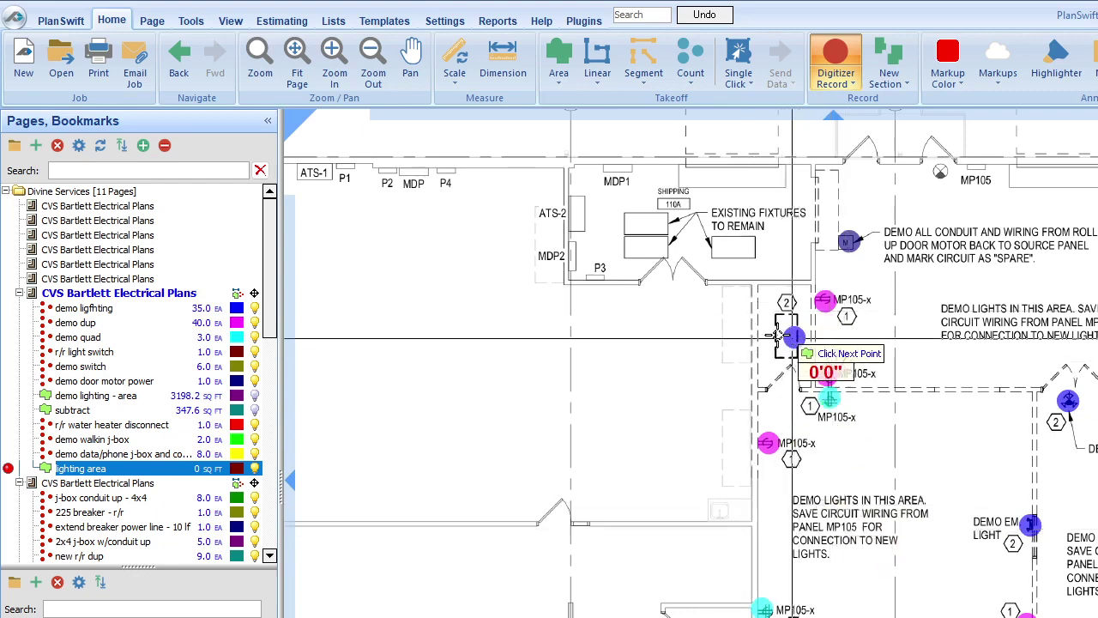
left_click(815, 163)
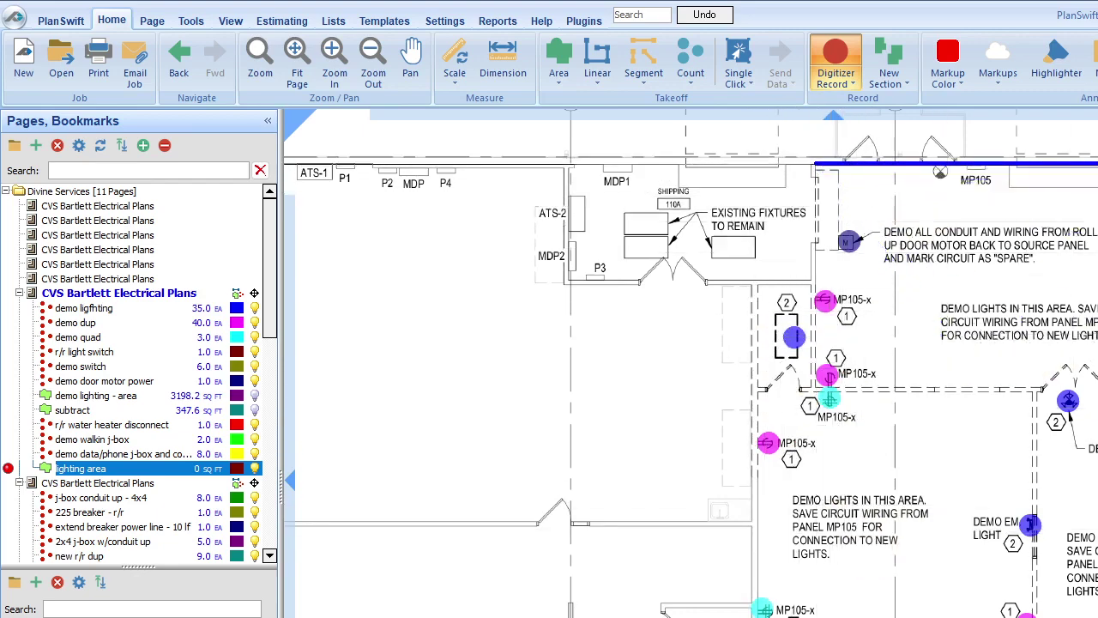
scroll(690, 363, "down", 3)
scroll(690, 363, "up", 3)
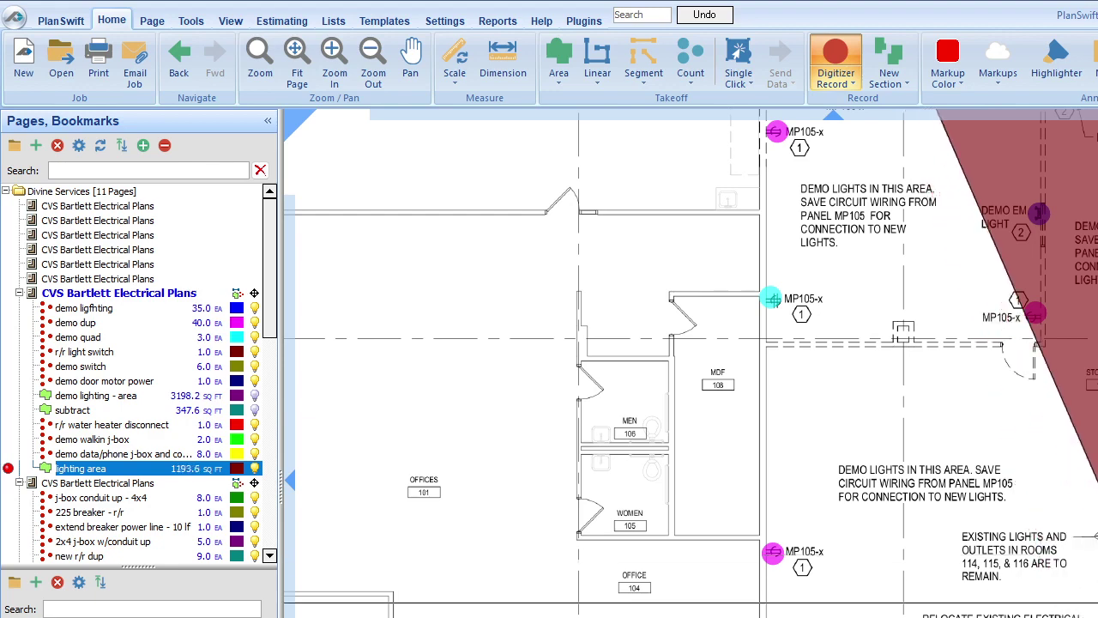
scroll(690, 363, "down", 3)
scroll(691, 363, "up", 4)
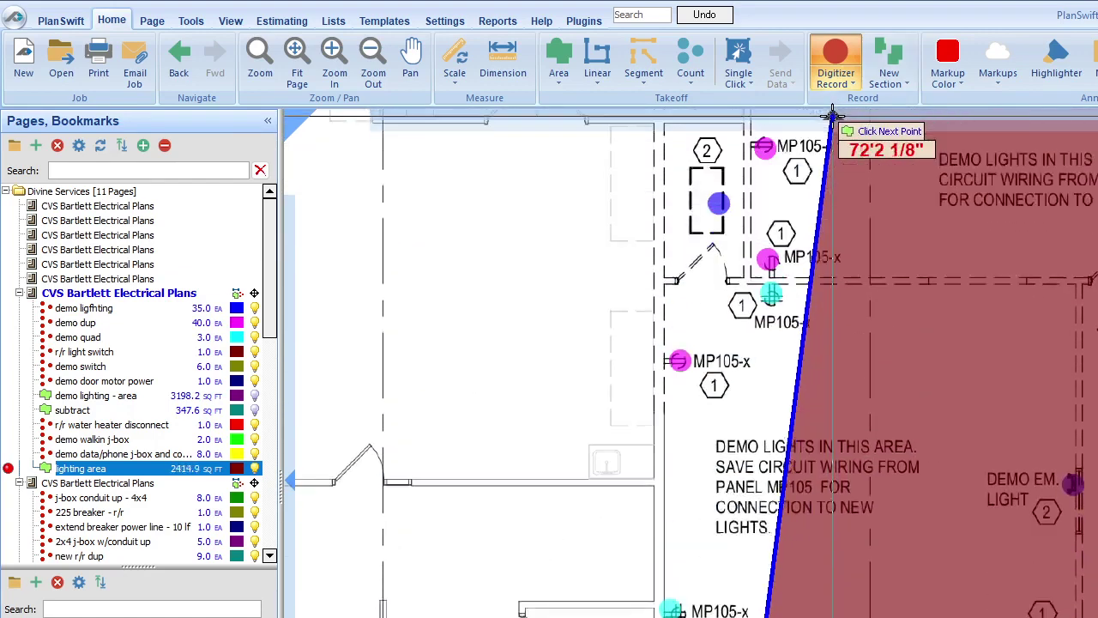
Complete the lighting area outline up the west wall, around the corner of Shipping 110A to the exterior wall, and end the recording
scroll(875, 538, "down", 3)
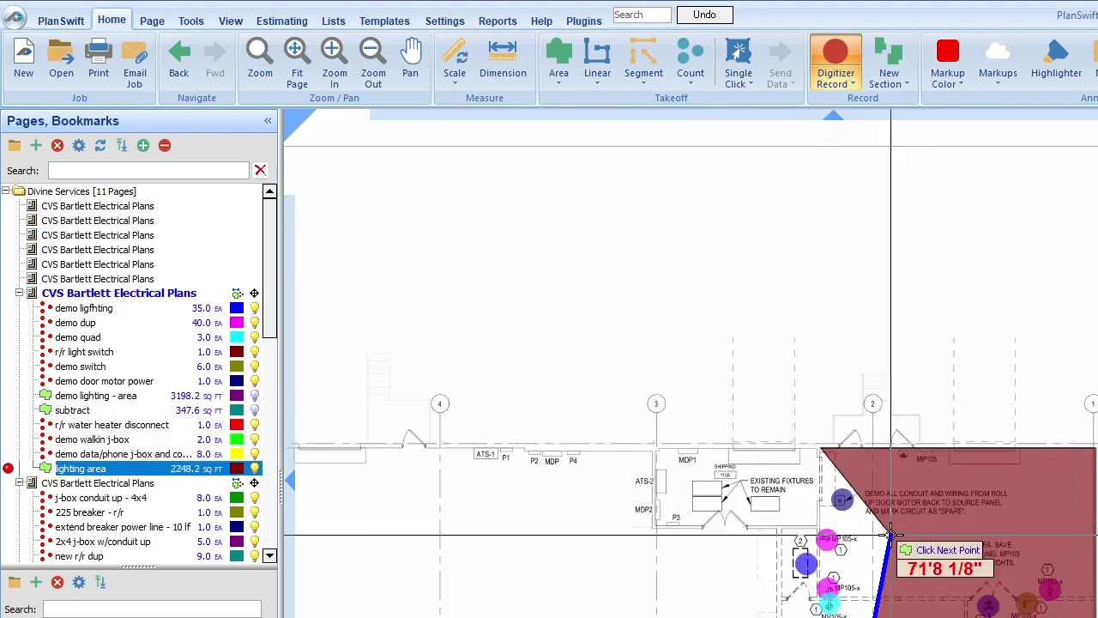
scroll(796, 611, "up", 4)
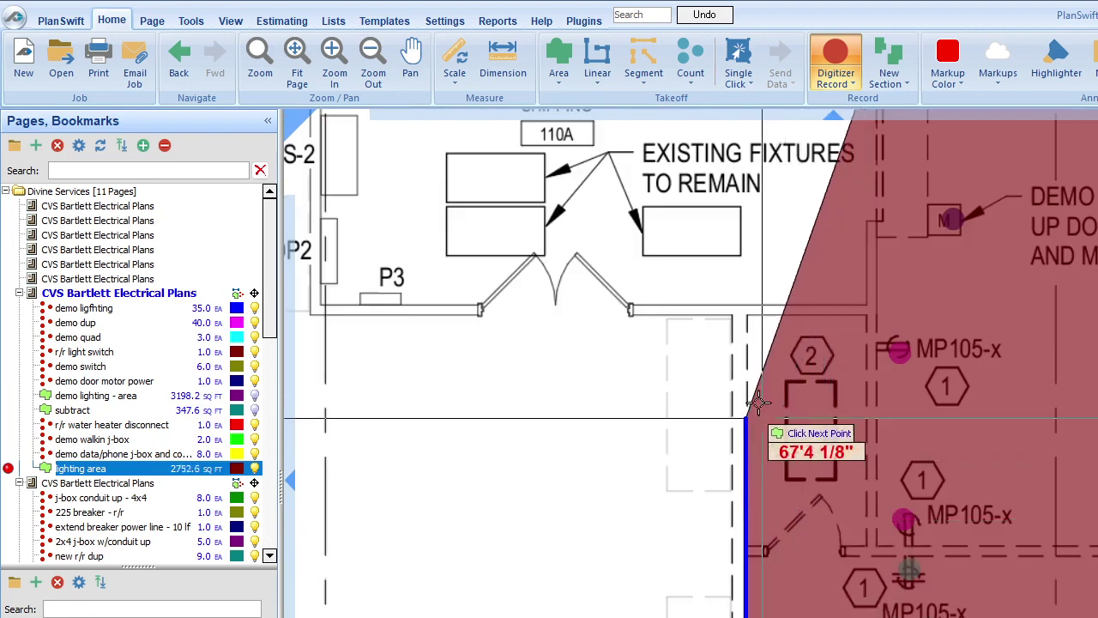
left_click(744, 307)
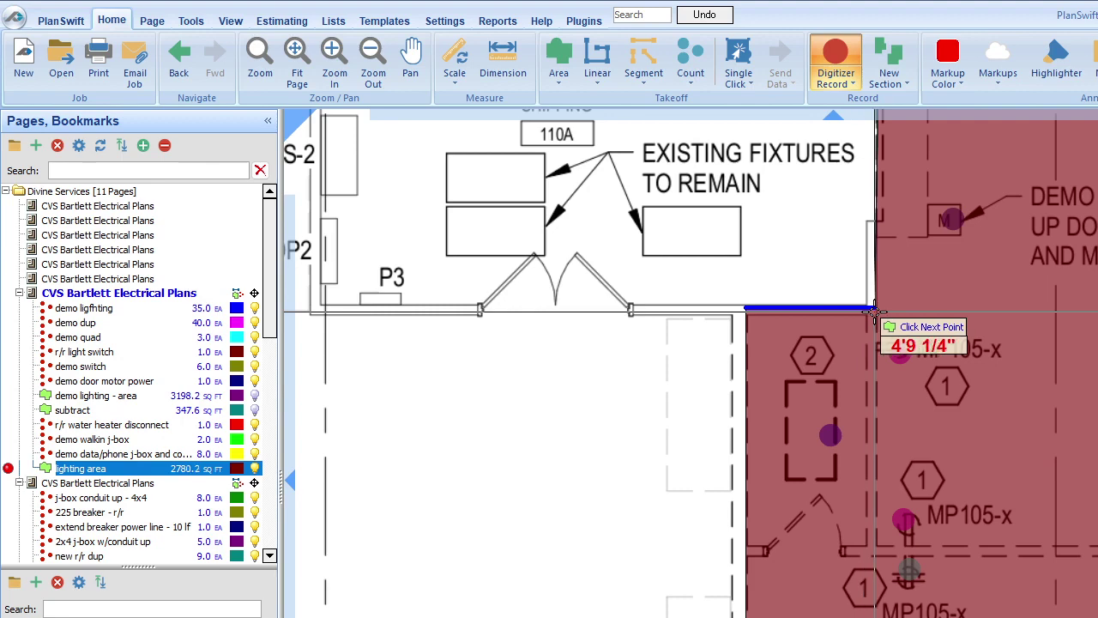
left_click(870, 307)
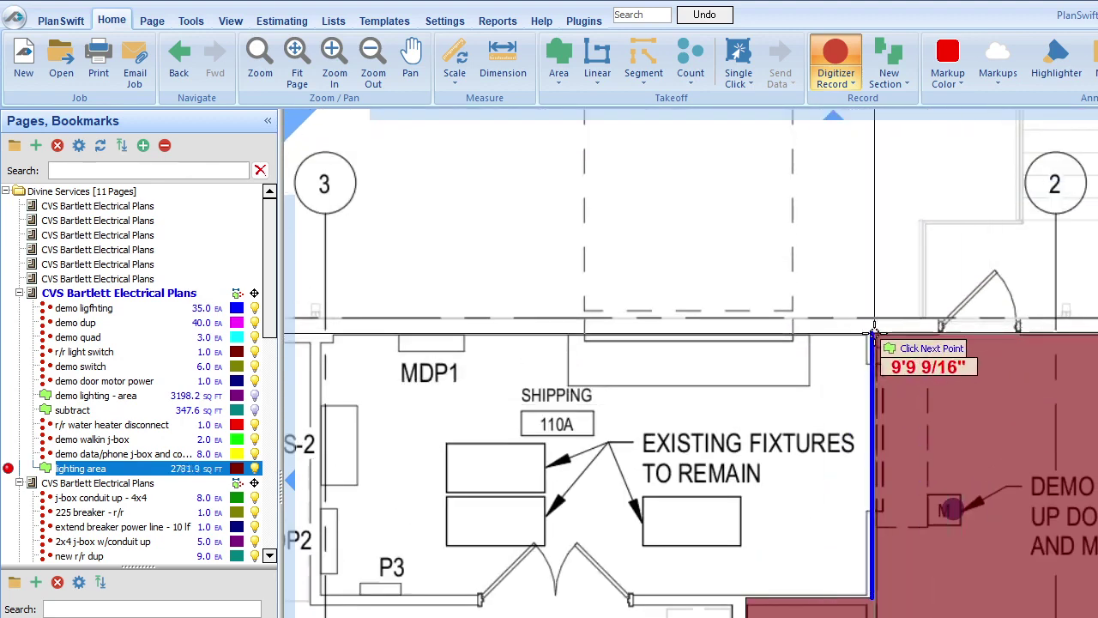
right_click(875, 332)
left_click(925, 373)
Examine the coverage of the lighting area takeoff from the exterior wall by MP105 down past MDF 108 to the light demolition notes
scroll(925, 372, "down", 3)
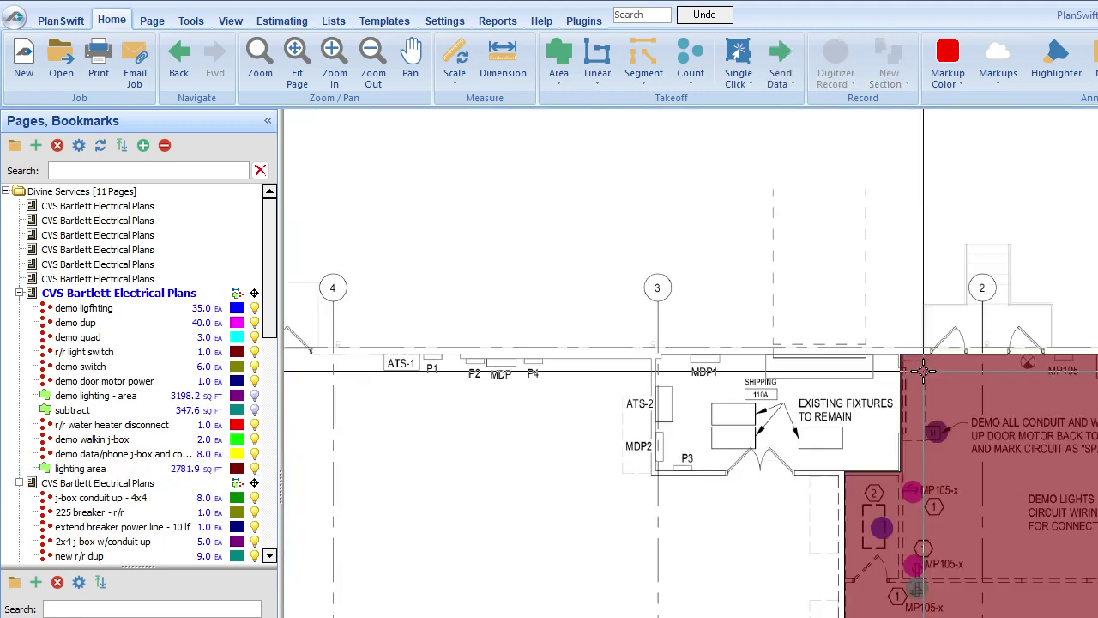
scroll(923, 370, "down", 2)
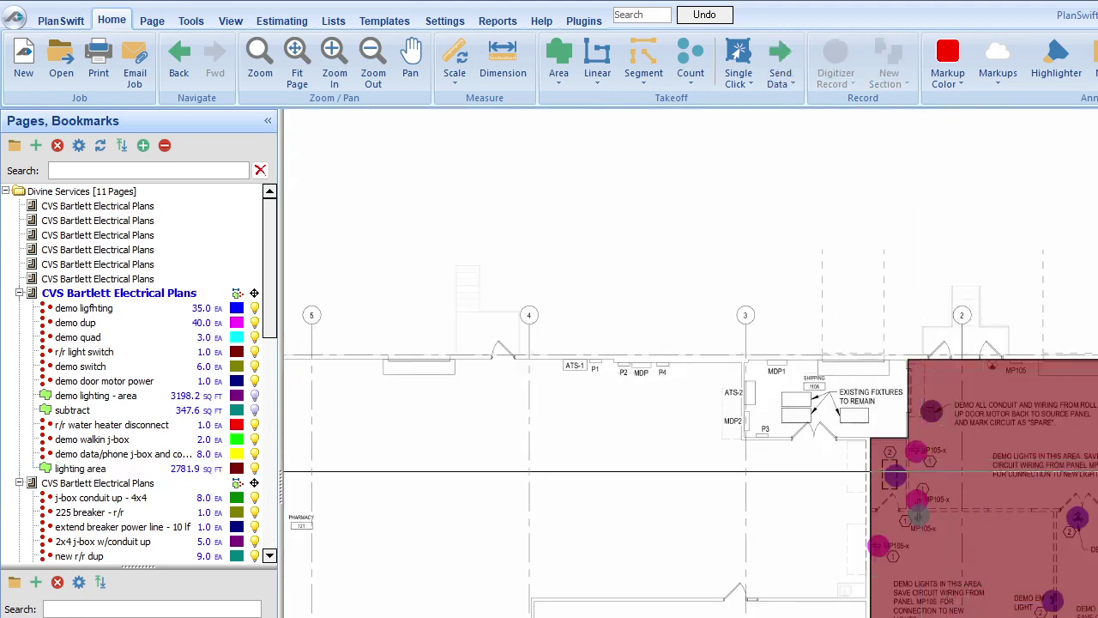
scroll(1064, 581, "down", 2)
scroll(1069, 583, "up", 4)
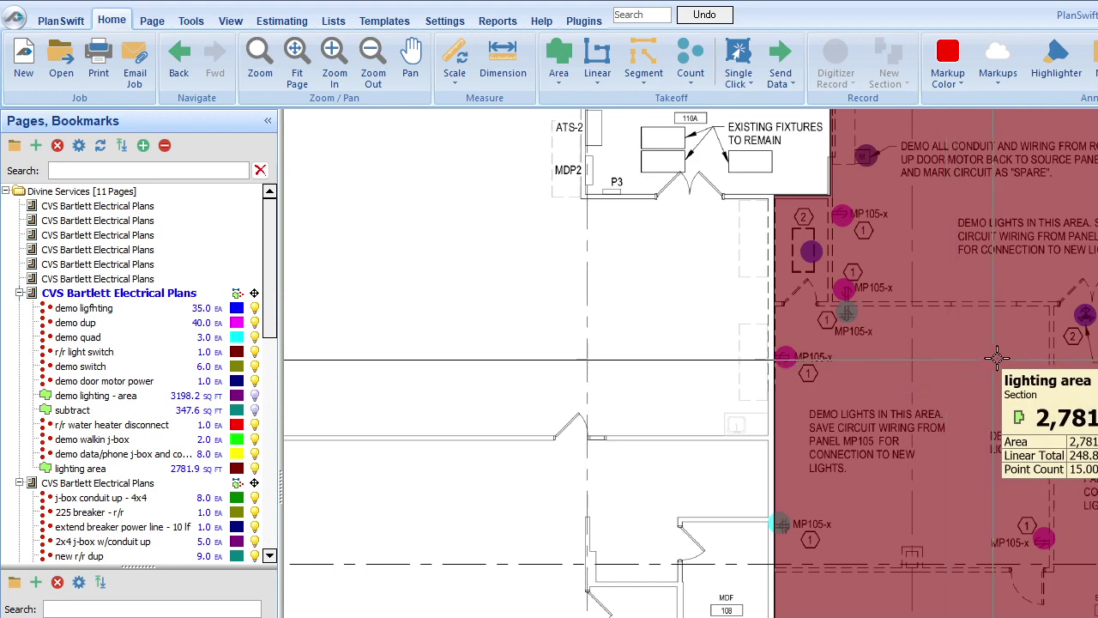
scroll(966, 330, "down", 3)
scroll(829, 361, "up", 2)
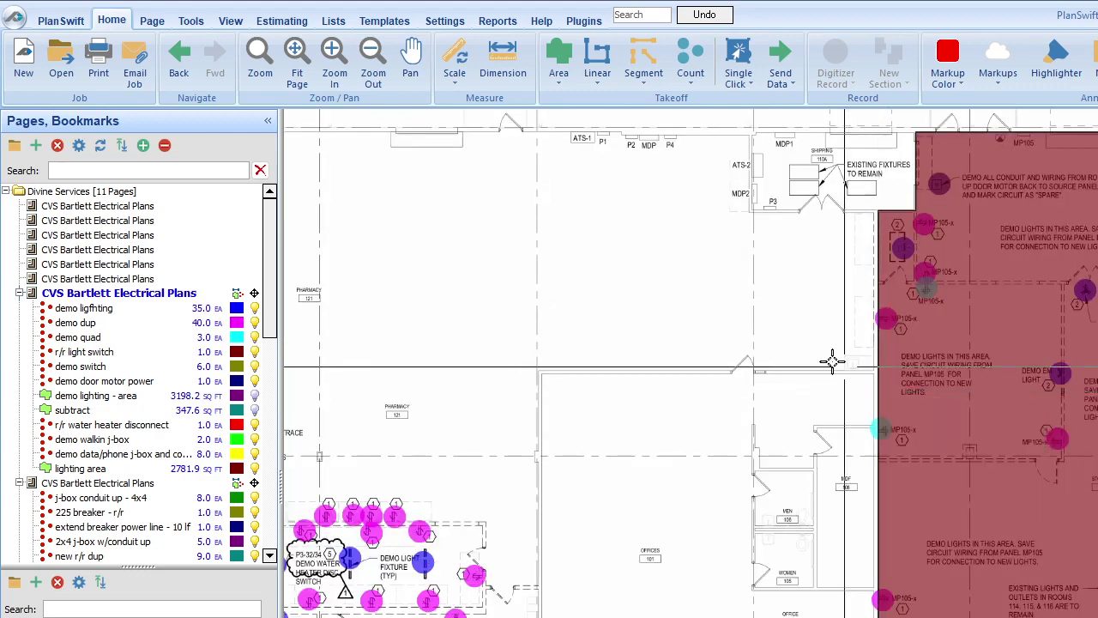
right_click(809, 354)
key("Escape")
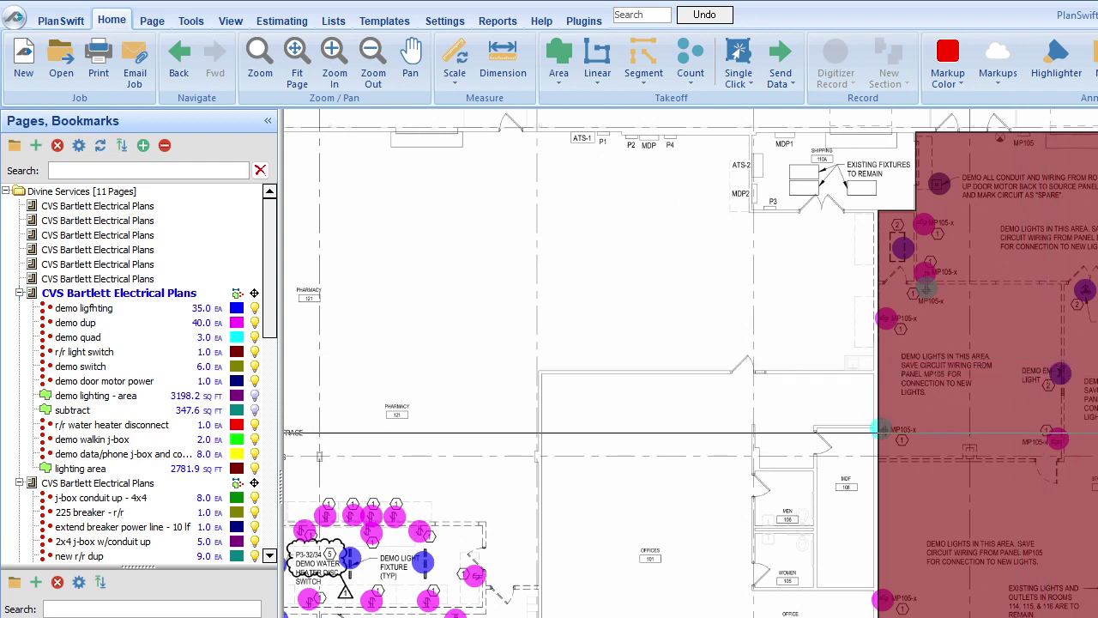
mouse_move(1015, 438)
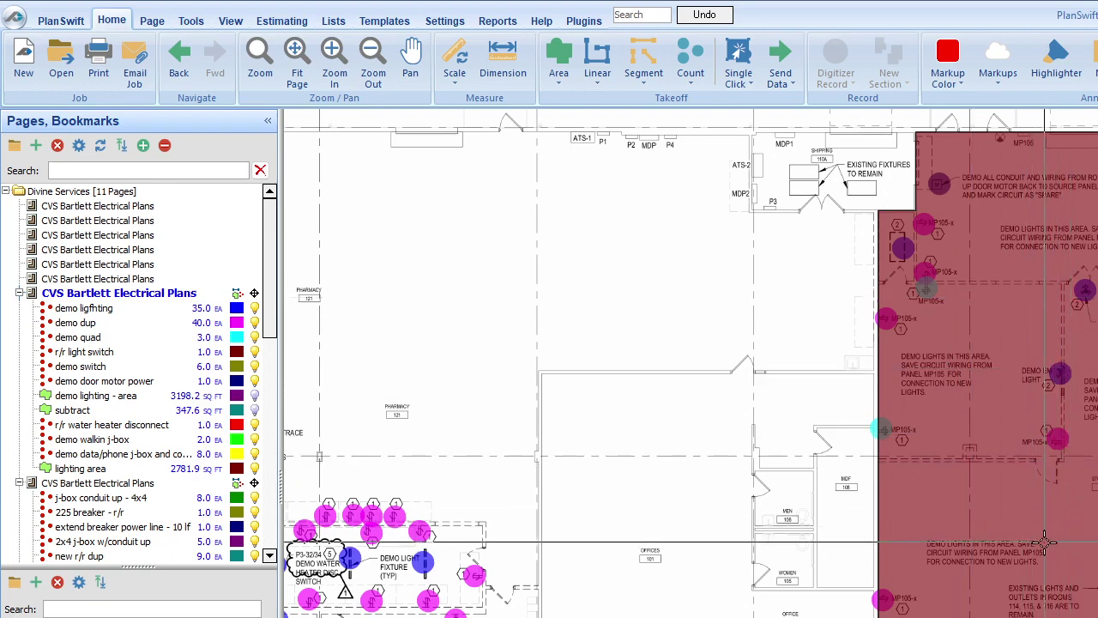
scroll(1033, 510, "up", 3)
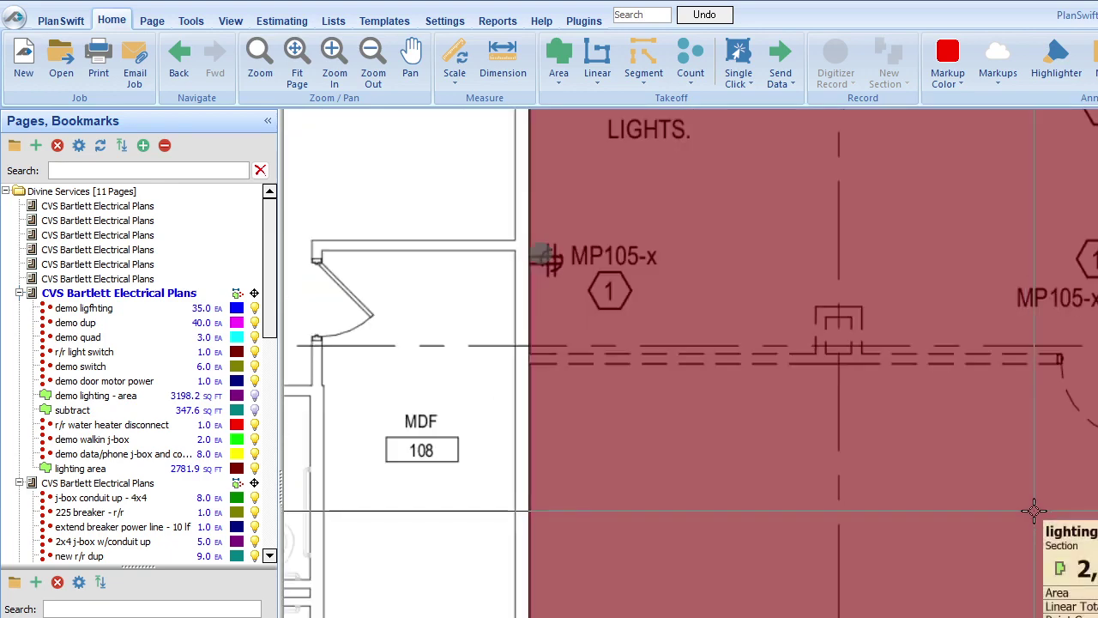
scroll(1034, 507, "down", 5)
scroll(893, 538, "up", 7)
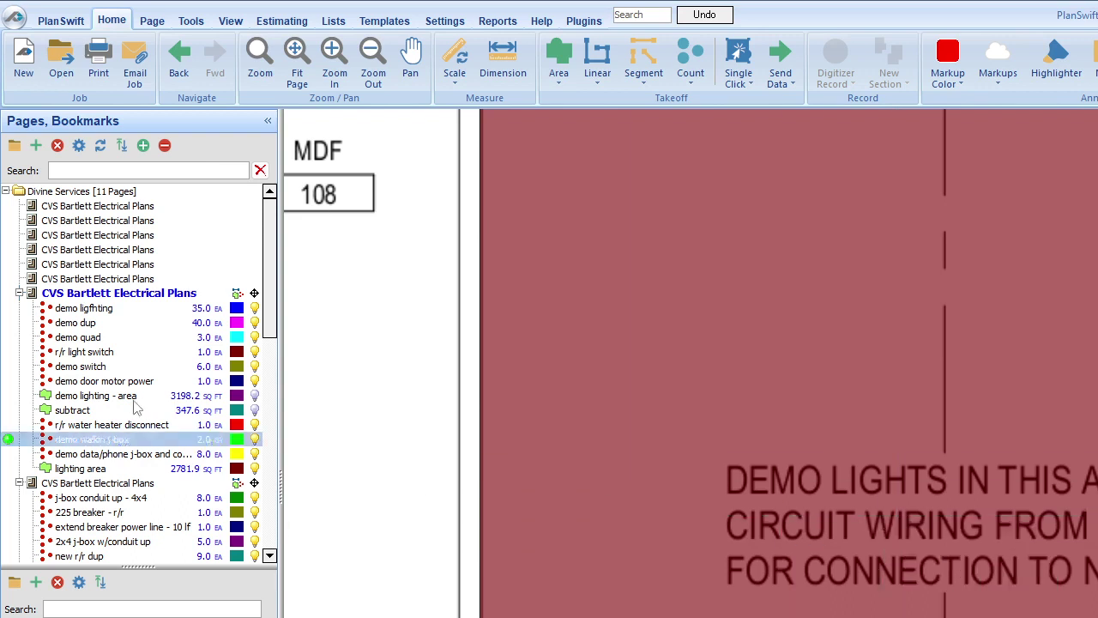
Open the lighting plan page listed after Single Line and examine the new G1 and G2 fixtures and lighting wire on circuit MP105-12
scroll(107, 480, "down", 3)
left_click(63, 498)
mouse_move(94, 424)
left_mouse_down()
mouse_move(77, 352)
mouse_move(100, 545)
mouse_move(86, 542)
mouse_move(80, 445)
mouse_move(58, 530)
mouse_move(54, 514)
left_mouse_up()
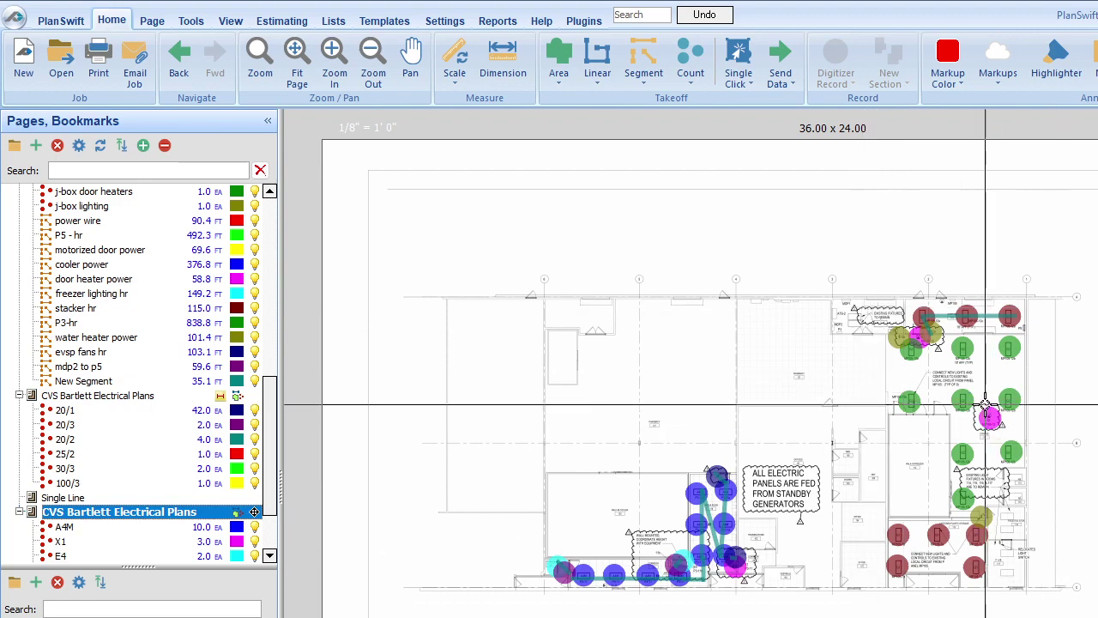
scroll(984, 400, "up", 3)
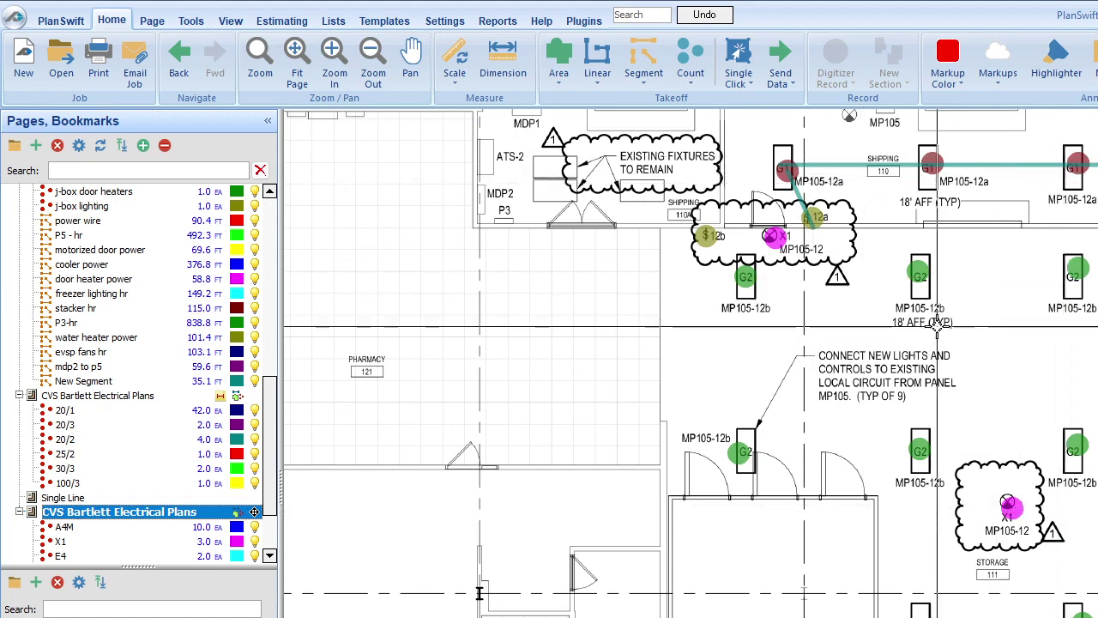
scroll(940, 322, "down", 2)
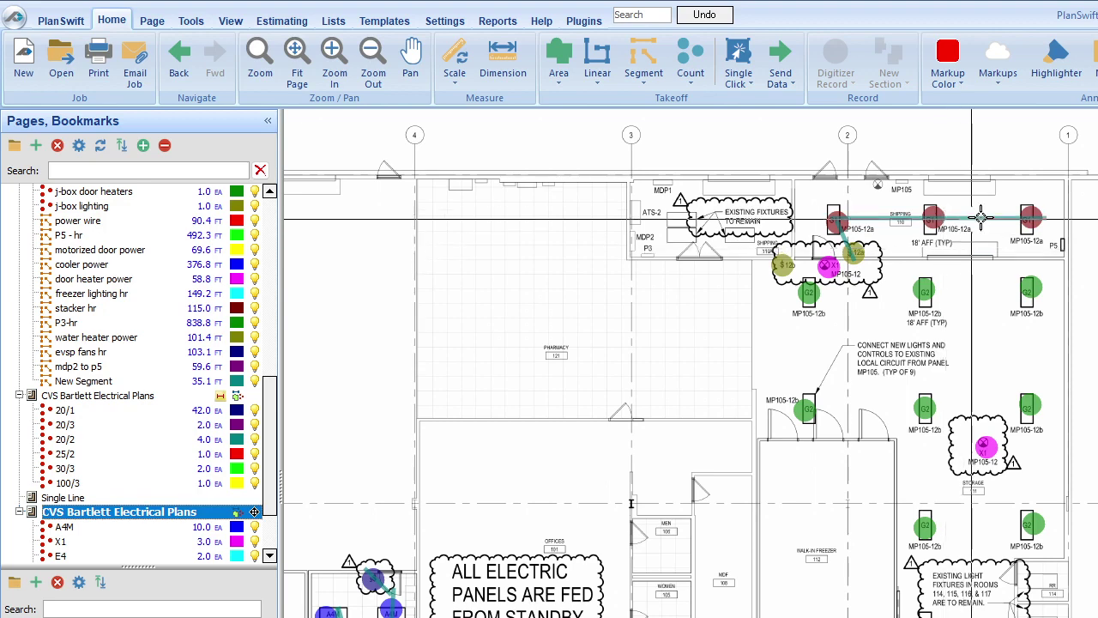
scroll(997, 216, "up", 3)
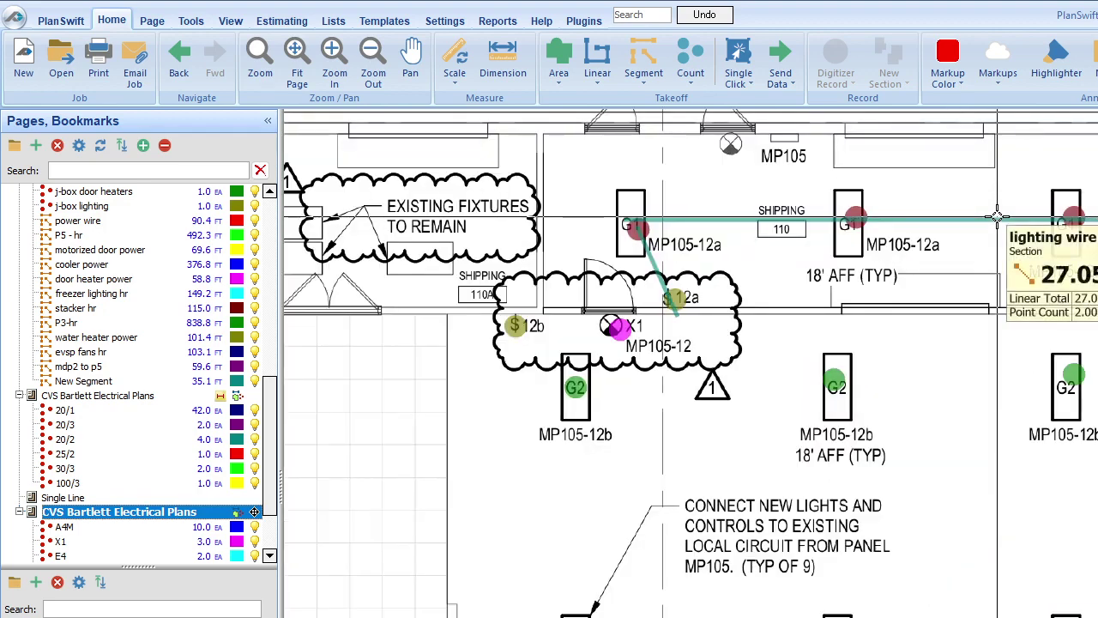
Return to the demolition plan page, check the outline of the lighting area takeoff, and select the page itself
left_click(82, 264)
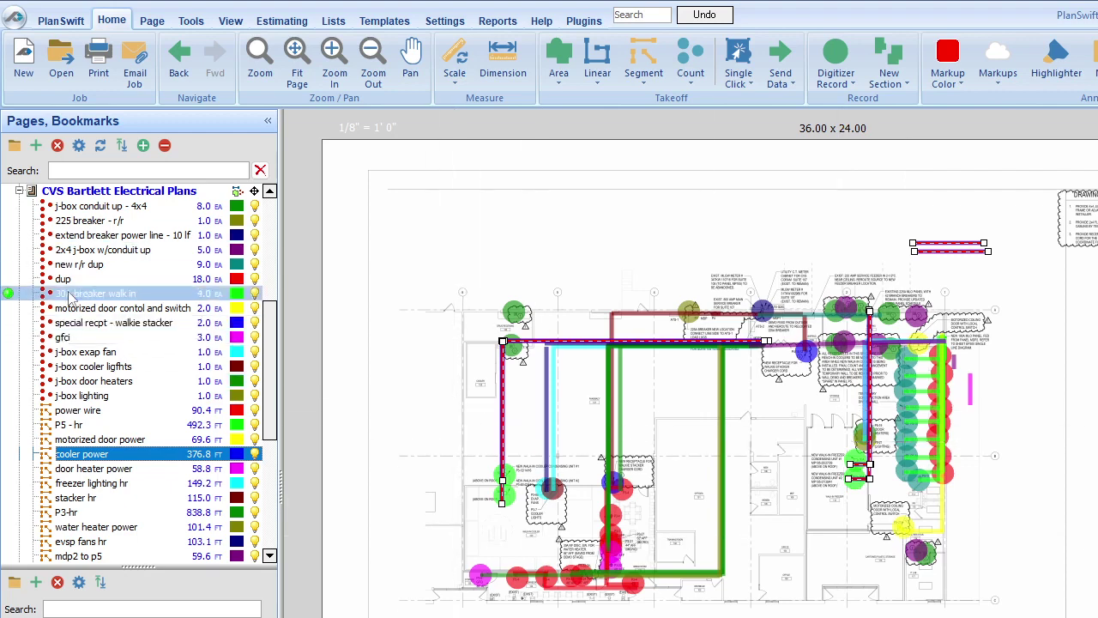
scroll(81, 253, "up", 4)
left_click(81, 251)
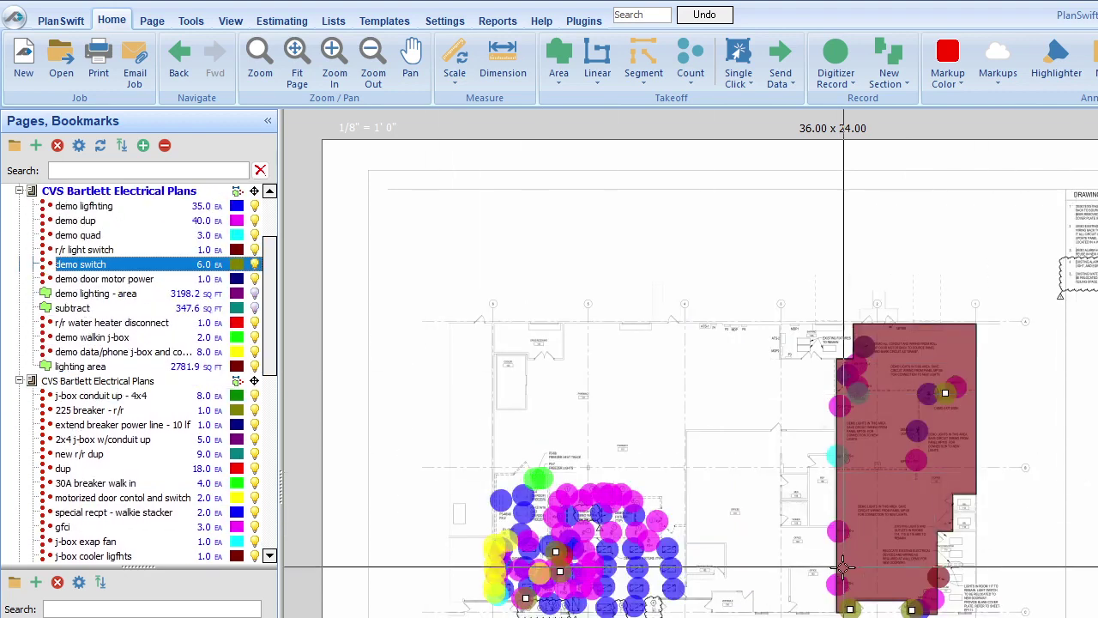
left_click(937, 460)
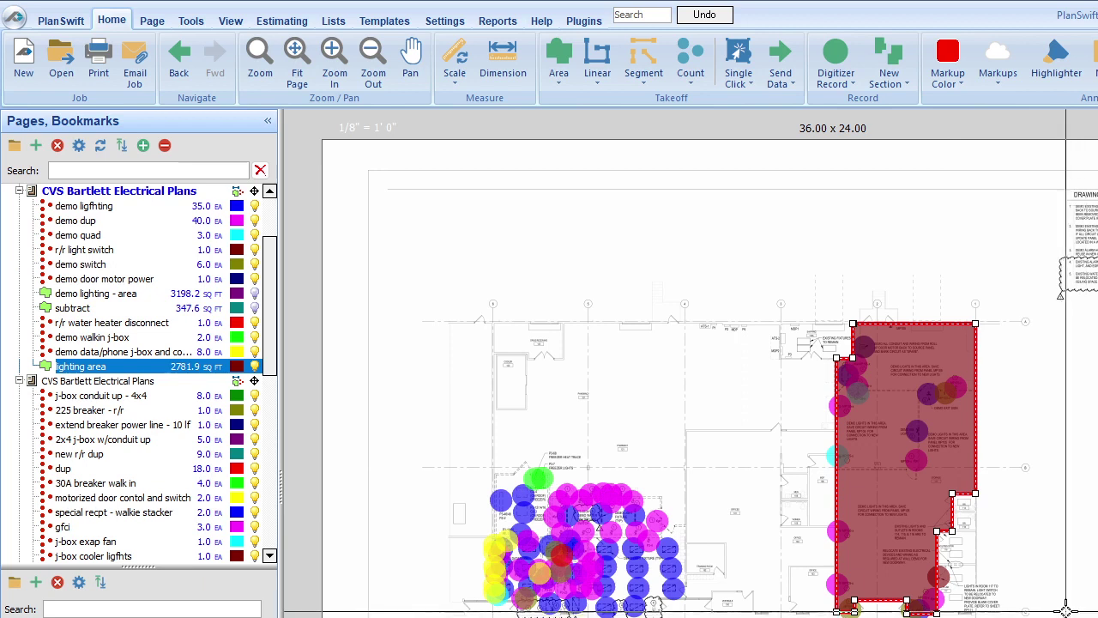
left_click(120, 190)
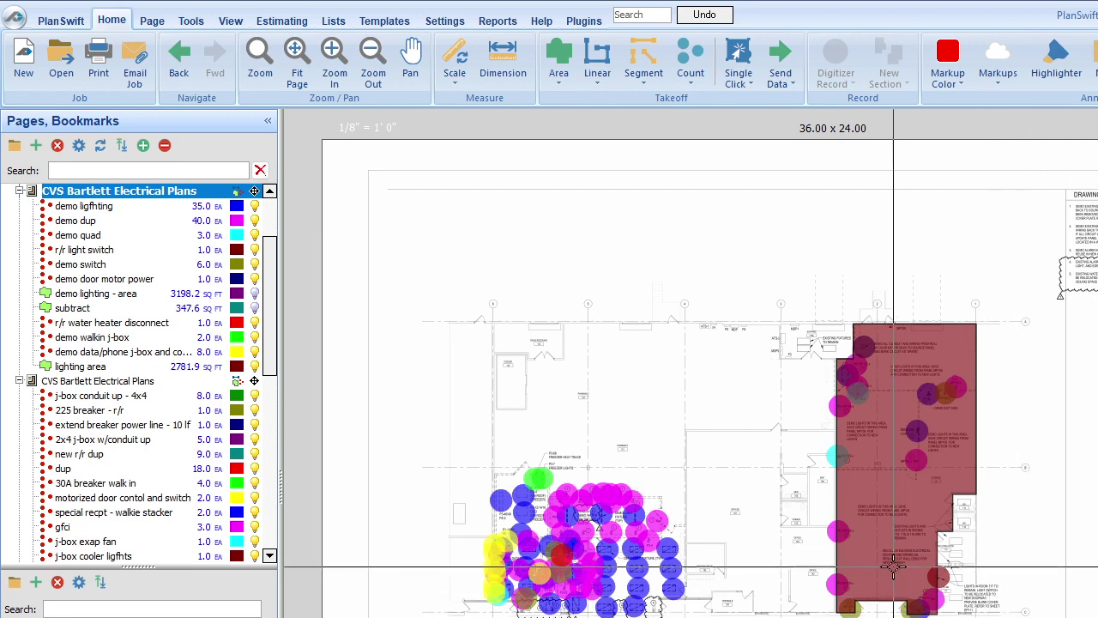
Examine the demo light fixture, duplex, switch and data markers around the P3 circuits and the clouded note 4 devices along the storefront wall
scroll(182, 223, "up", 2)
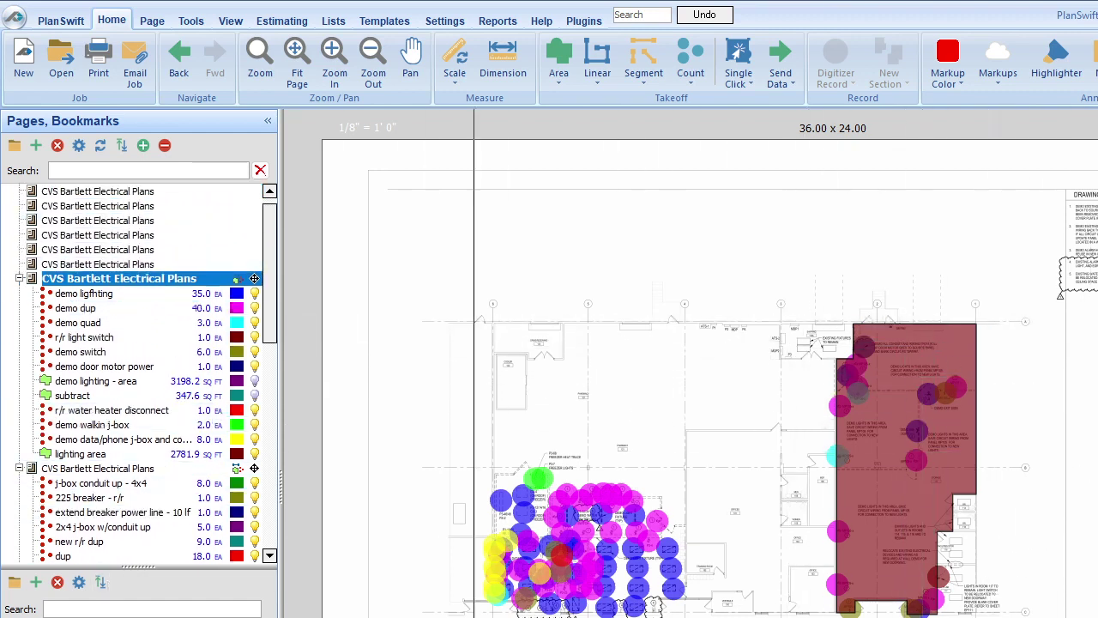
scroll(523, 515, "up", 3)
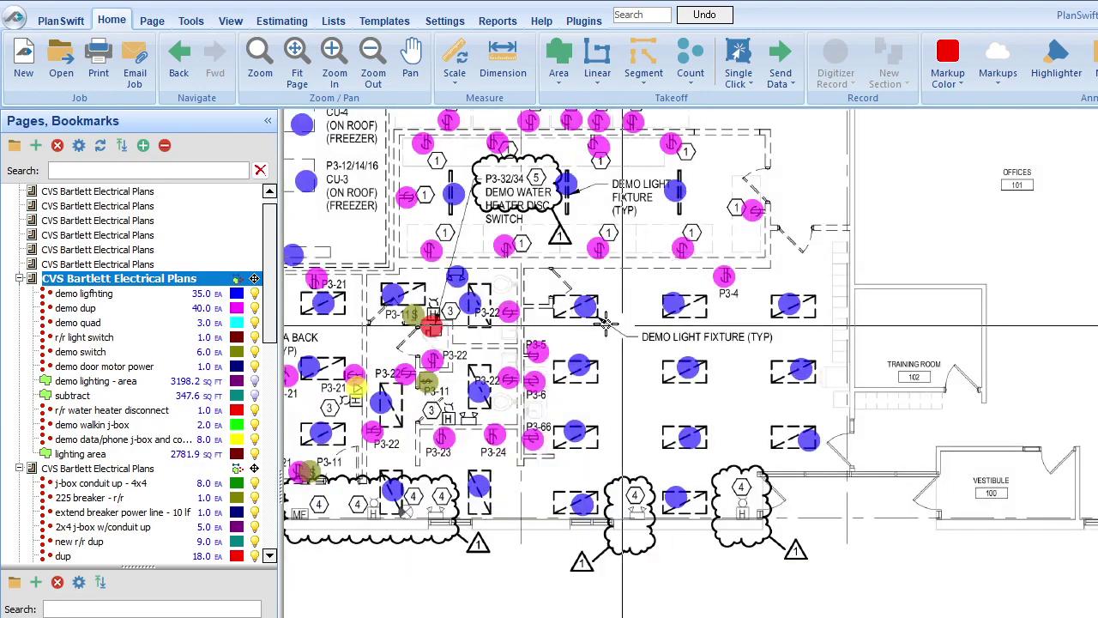
scroll(521, 319, "up", 2)
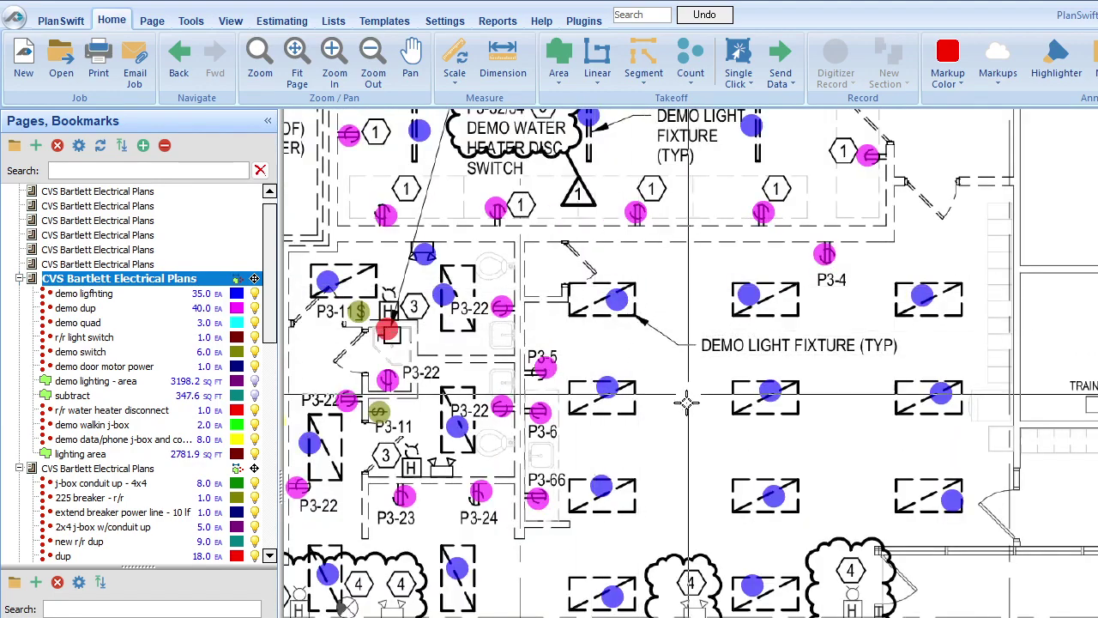
scroll(875, 549, "up", 2)
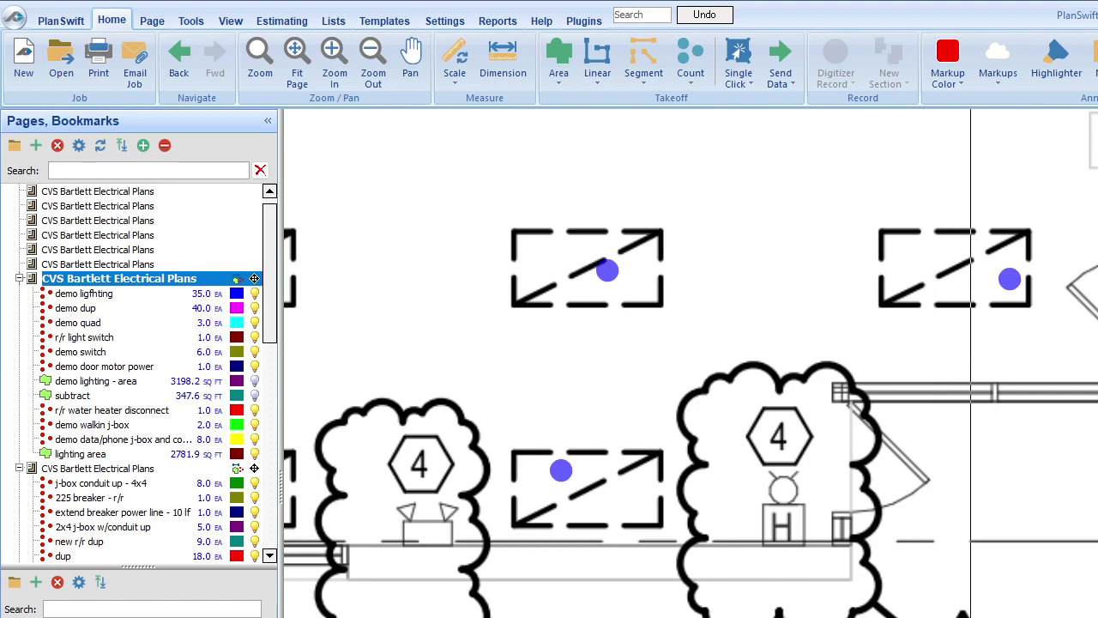
scroll(995, 601, "down", 2)
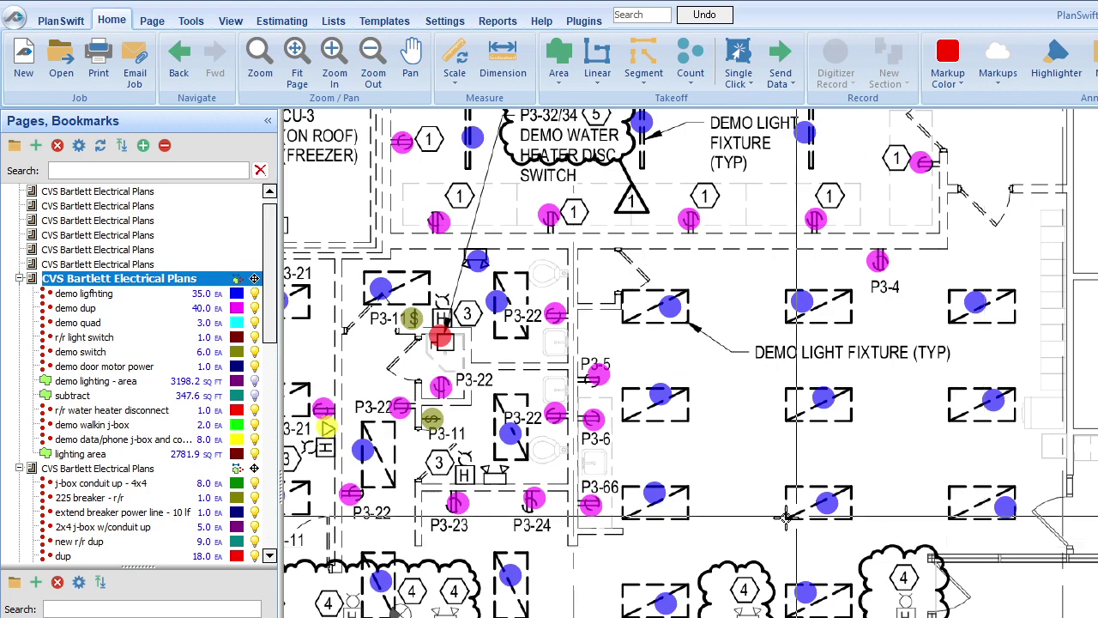
scroll(875, 486, "down", 1)
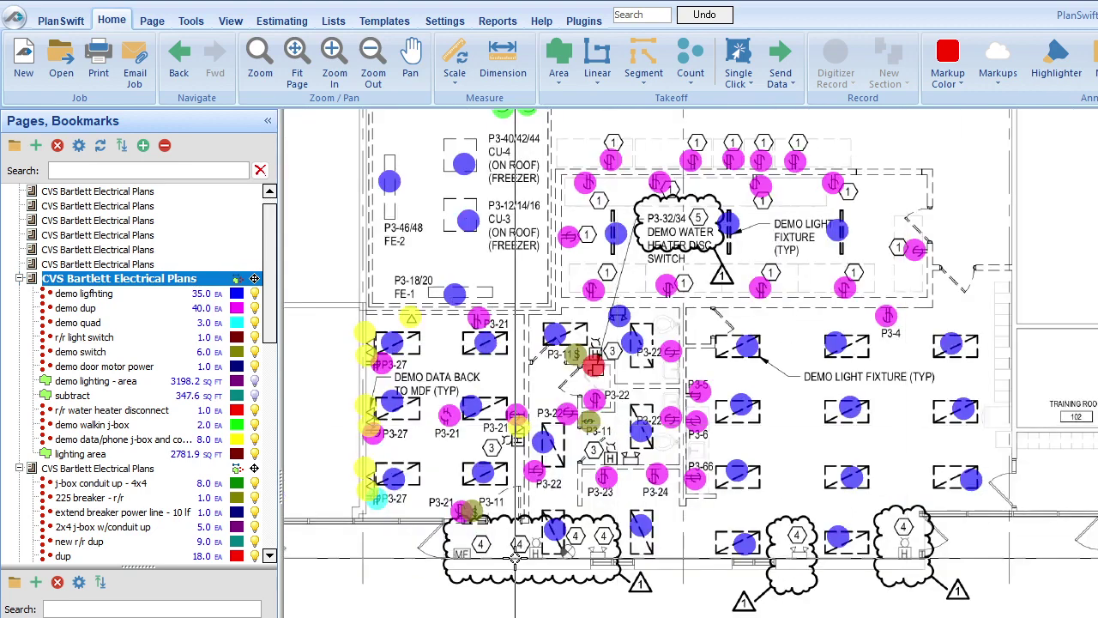
scroll(513, 558, "up", 3)
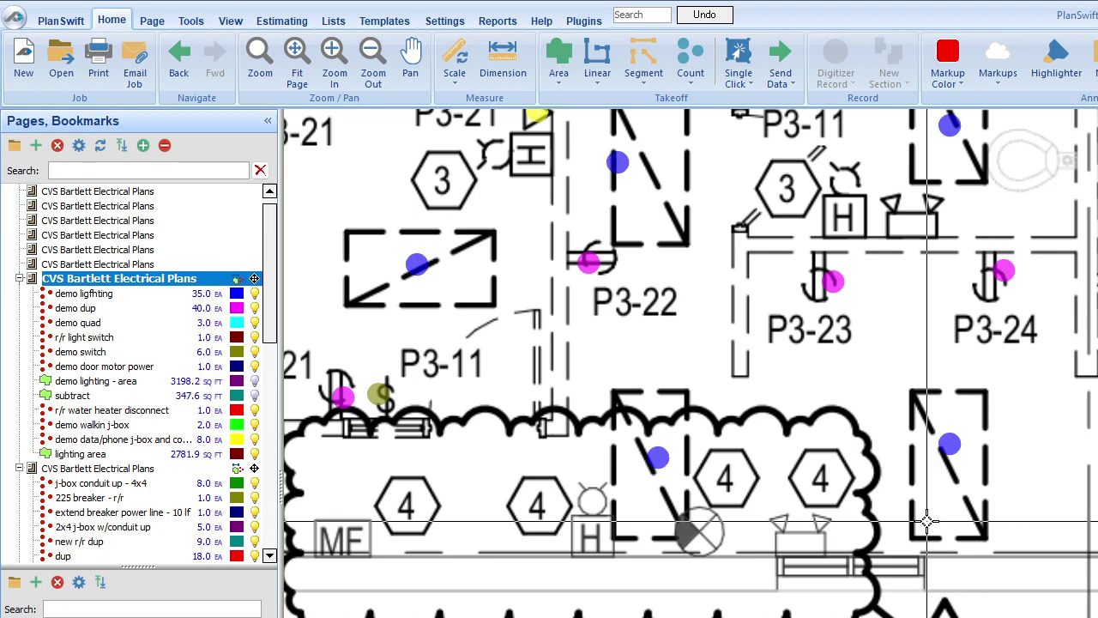
scroll(666, 472, "down", 3)
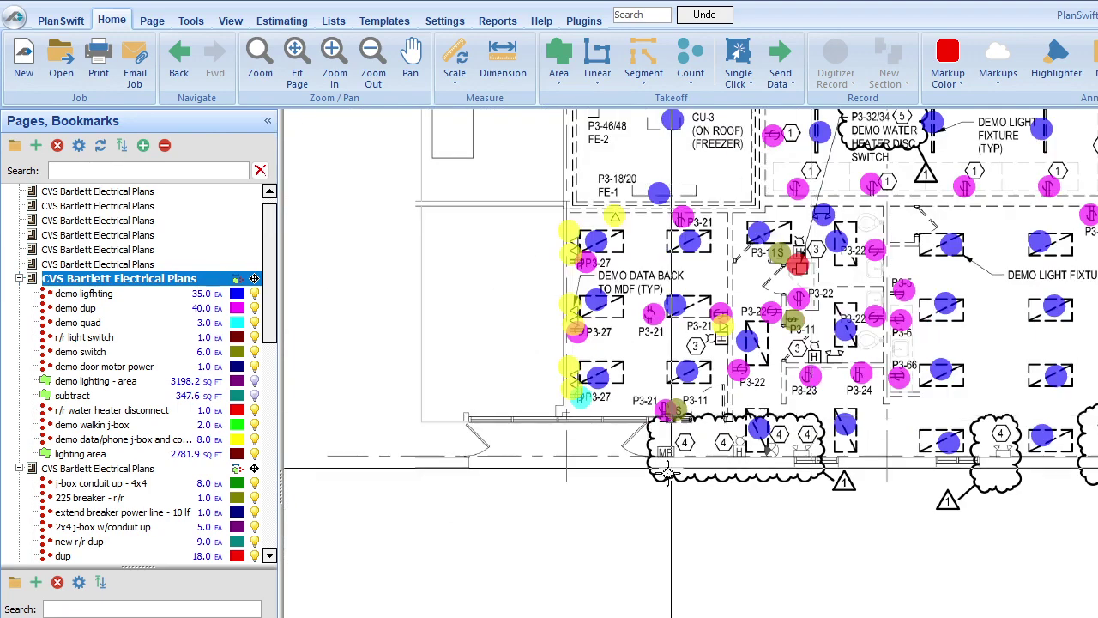